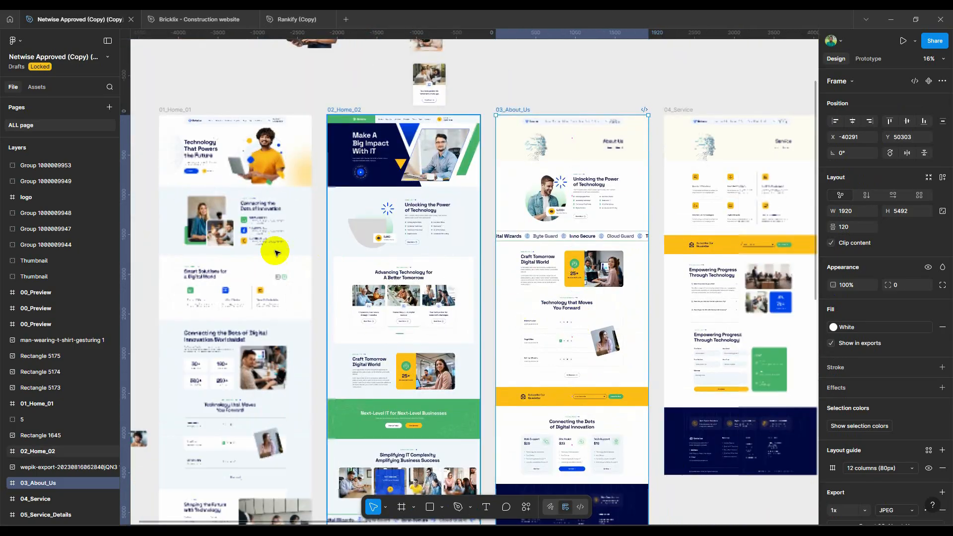
Step: Examine the Home and About Us page designs in Figma, focusing on the Unlocking the Power of Technology section
scroll(254, 236, "up", 8)
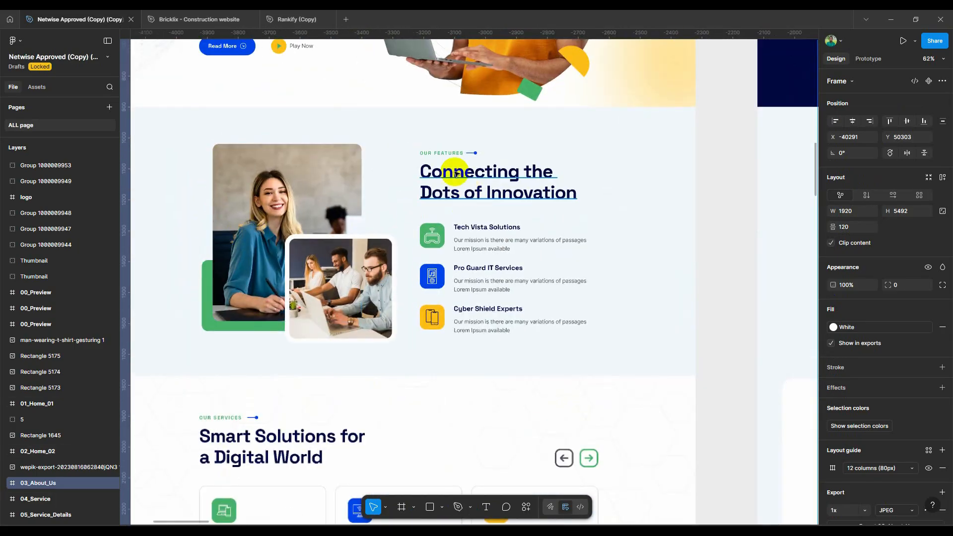
scroll(419, 263, "down", 4)
scroll(419, 263, "down", 4)
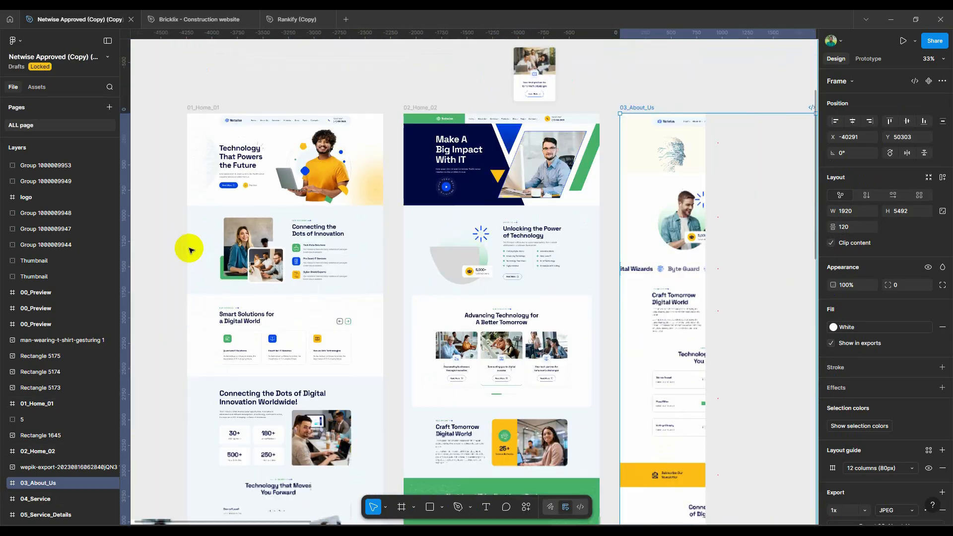
scroll(722, 216, "up", 3)
scroll(645, 188, "up", 3)
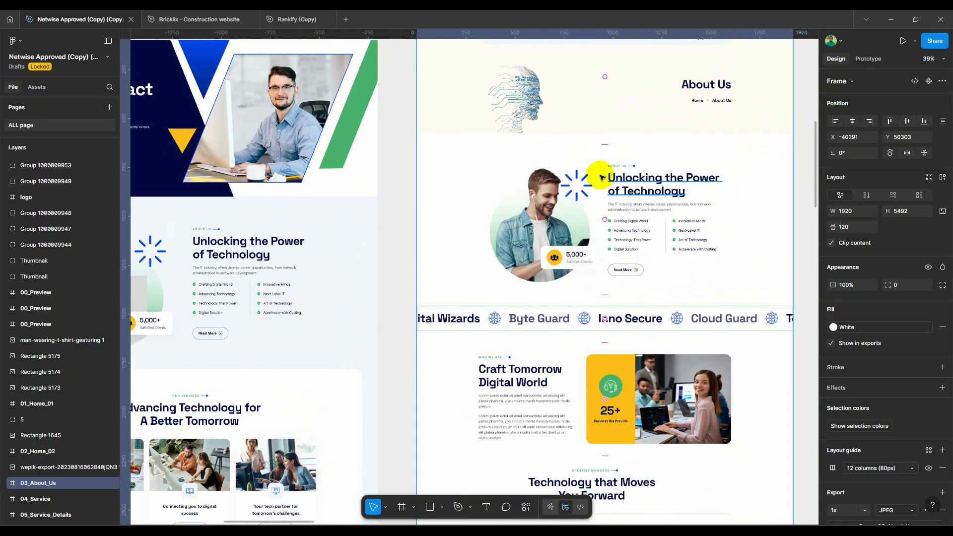
scroll(673, 154, "up", 4)
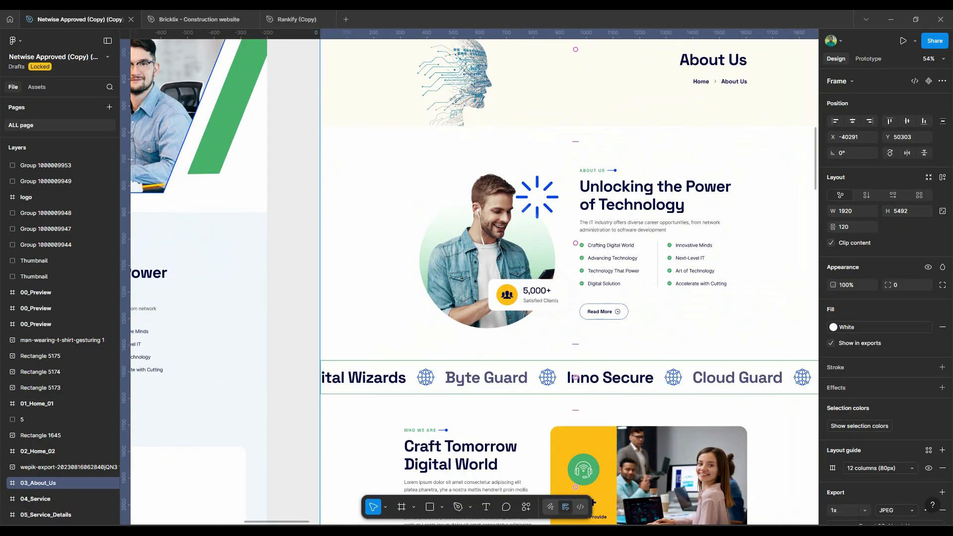
Step: Switch to the browser, shift the Elementor Structure panel aside and open the WordPress list of all pages
key("alt+Tab")
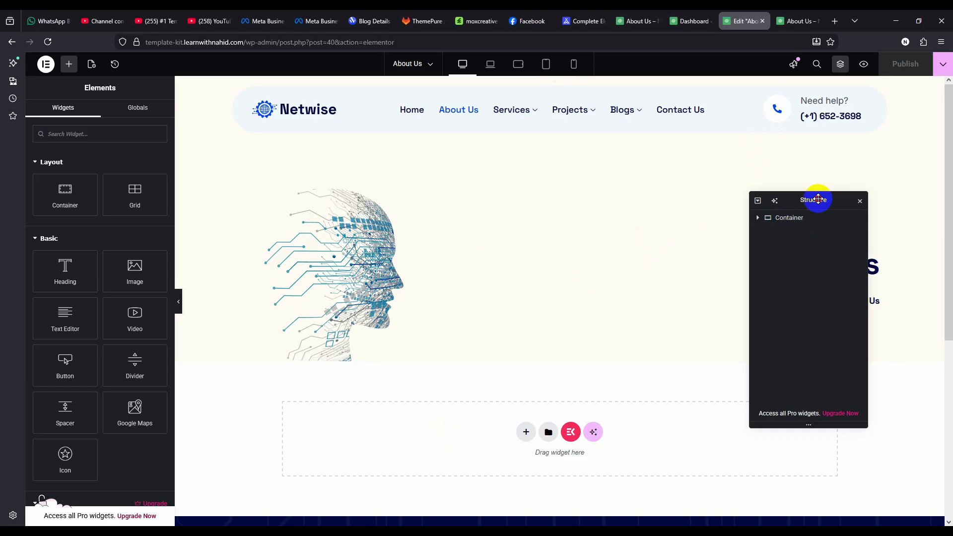
left_click_drag(818, 199, 849, 198)
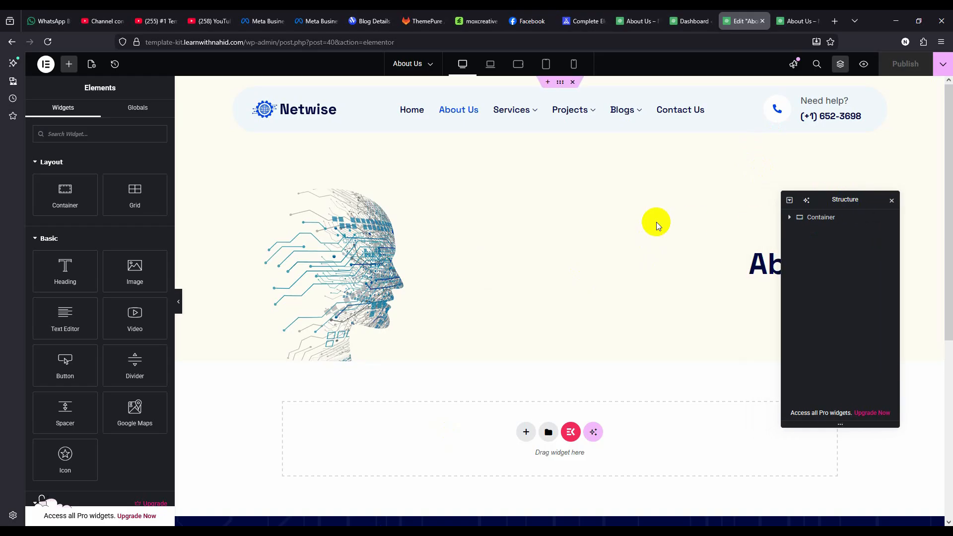
left_click(705, 17)
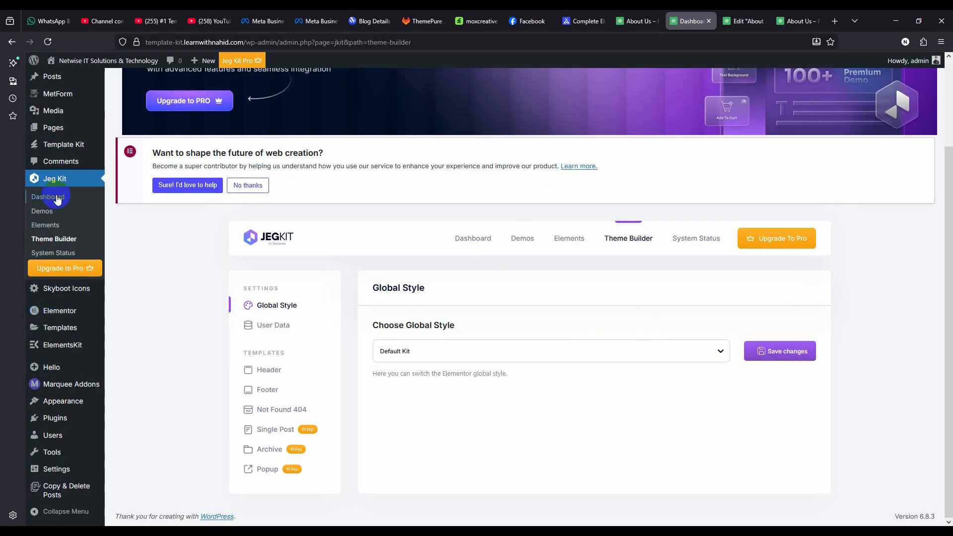
scroll(58, 188, "up", 3)
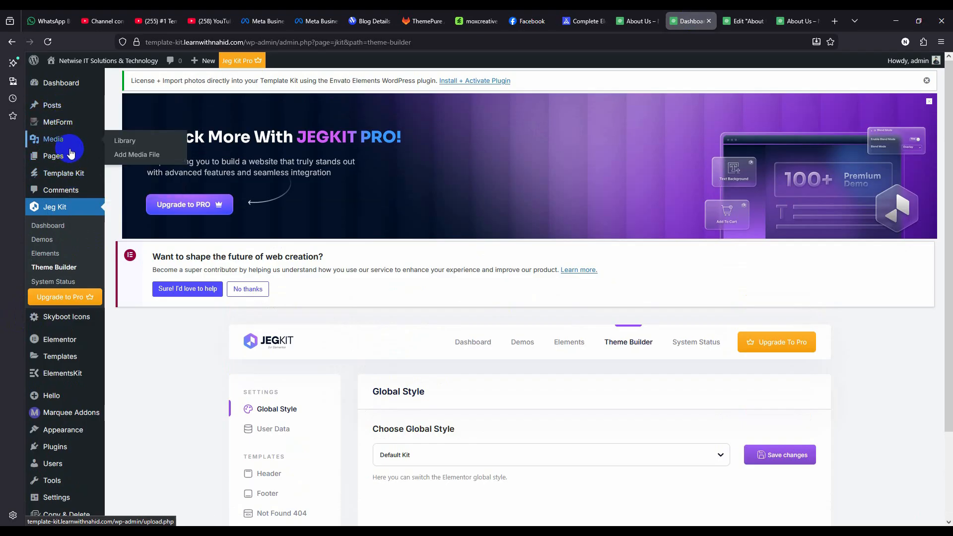
mouse_move(80, 156)
left_click(128, 163)
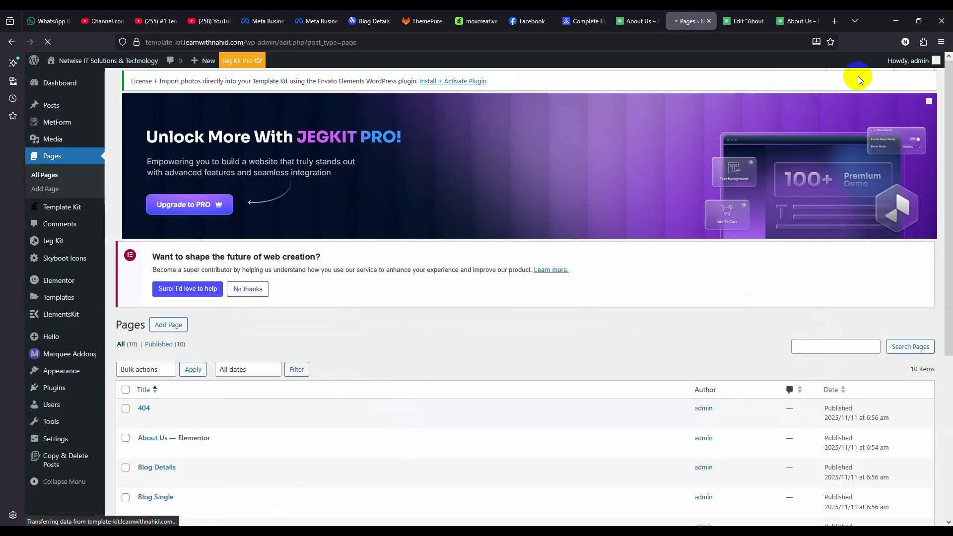
Step: Open the Home page for editing in Elementor and bring its editor into view
scroll(418, 311, "down", 5)
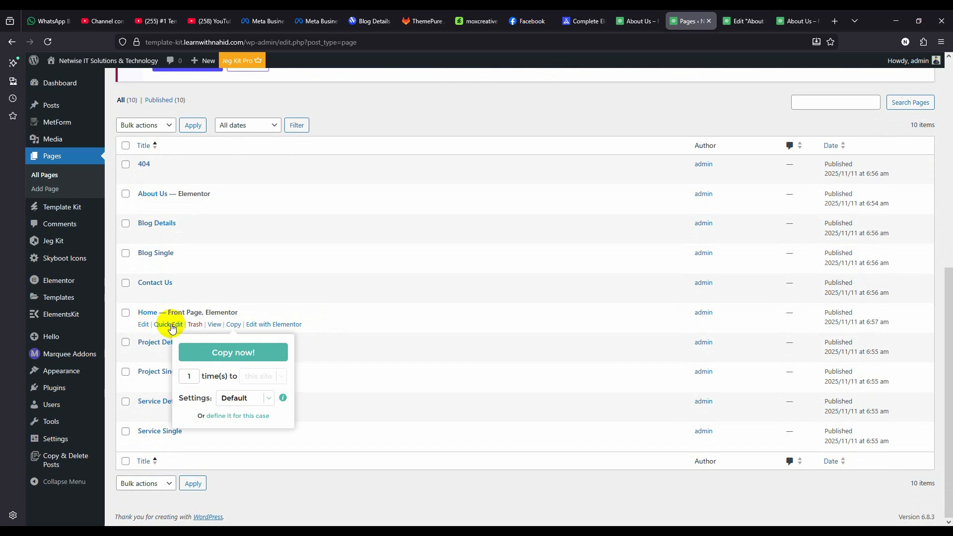
left_click(279, 329)
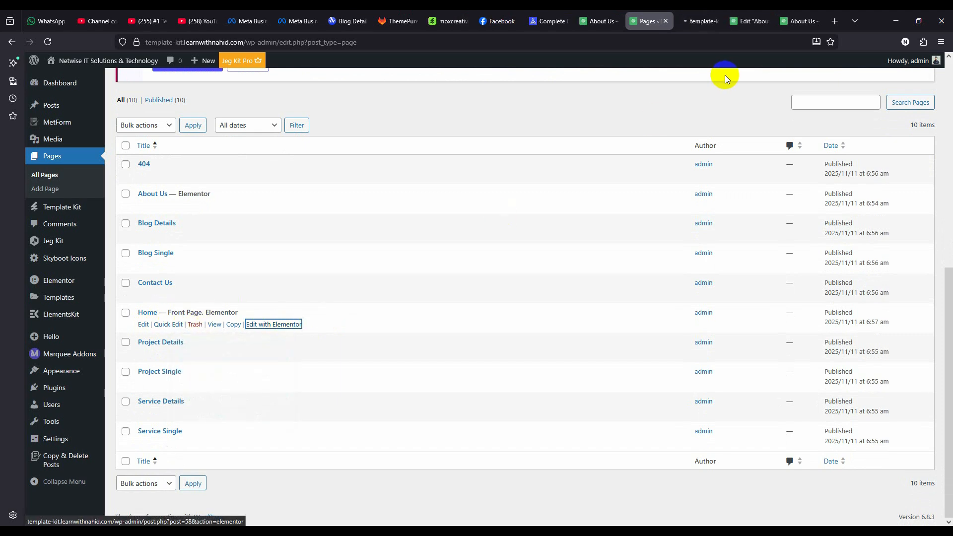
left_click(698, 15)
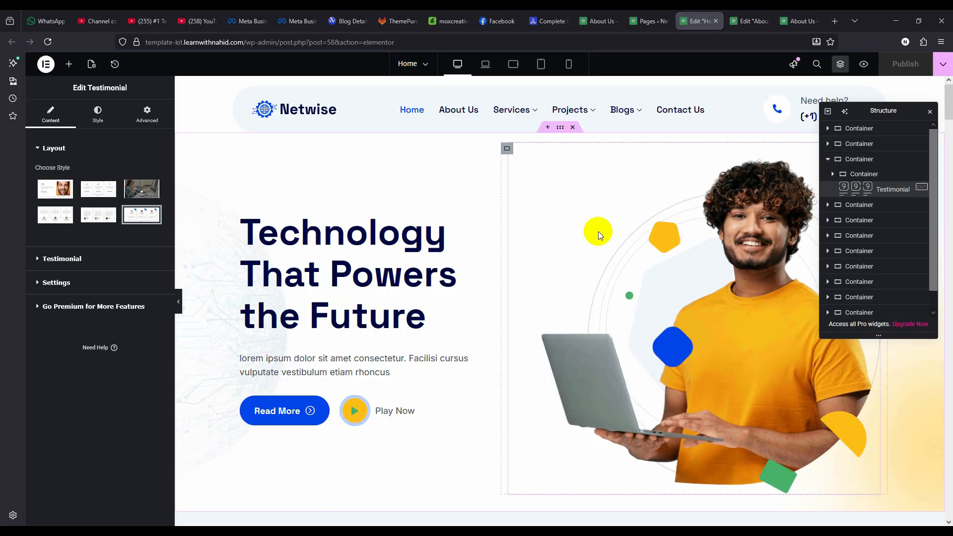
Step: Review the Home page's sections from the hero through the FAQ for ones reusable on the About Us page
scroll(330, 308, "down", 4)
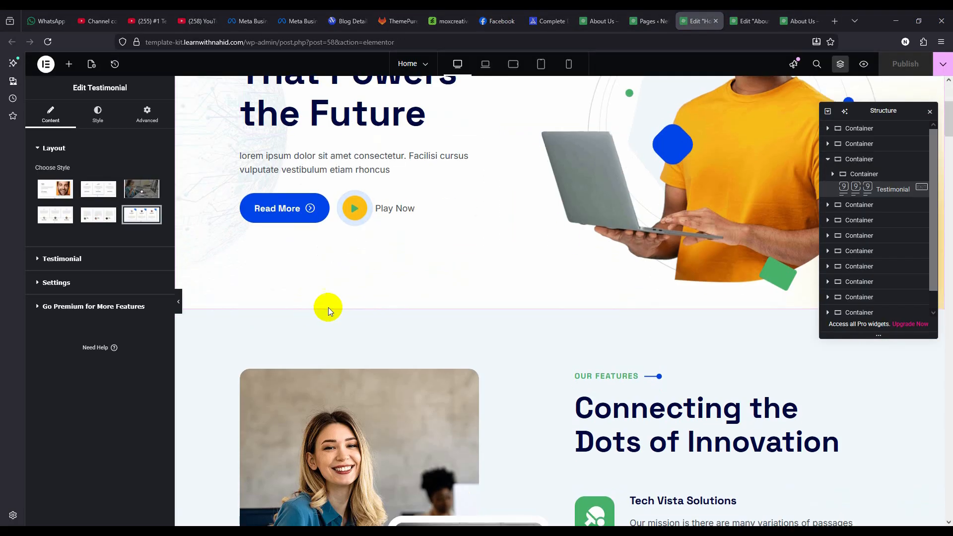
scroll(329, 308, "down", 3)
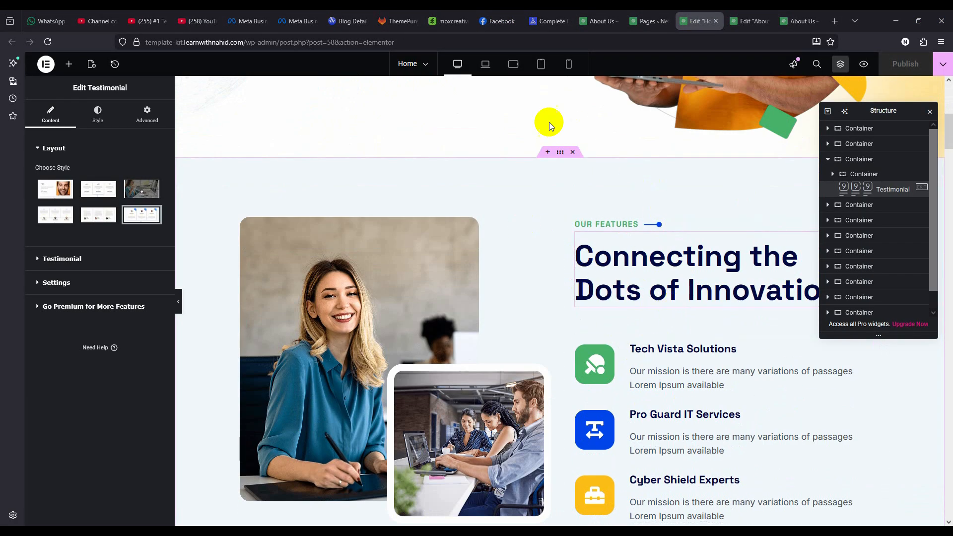
scroll(447, 223, "down", 4)
scroll(379, 304, "up", 4)
scroll(511, 267, "down", 1)
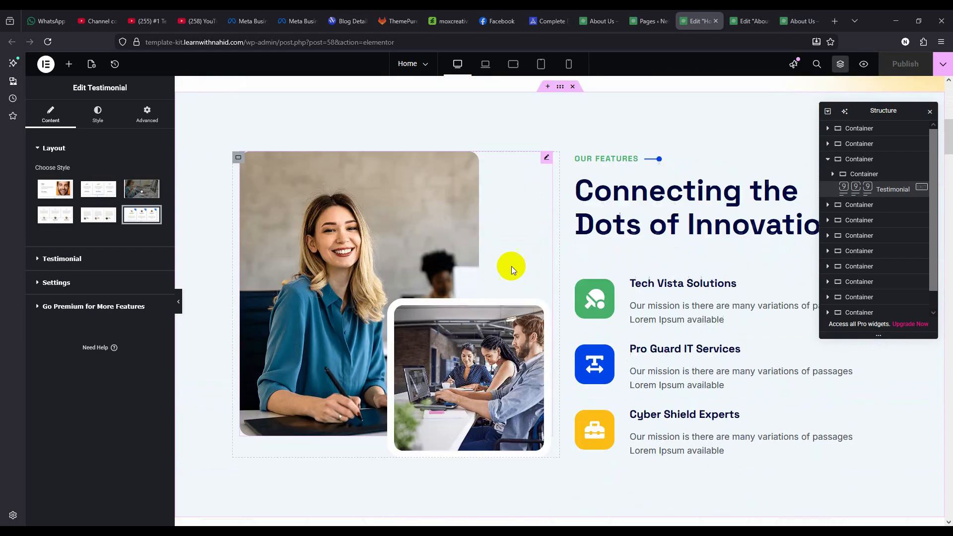
scroll(511, 266, "down", 20)
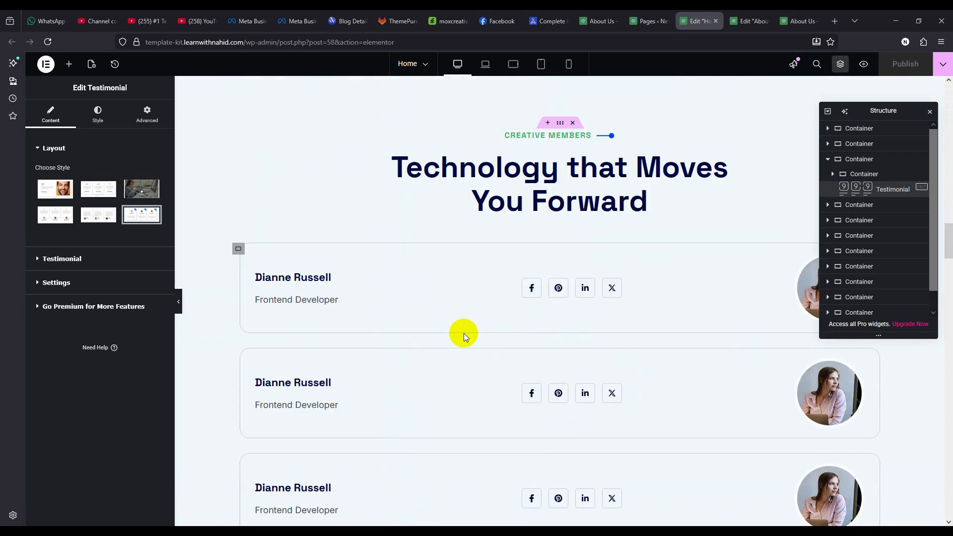
scroll(492, 260, "down", 15)
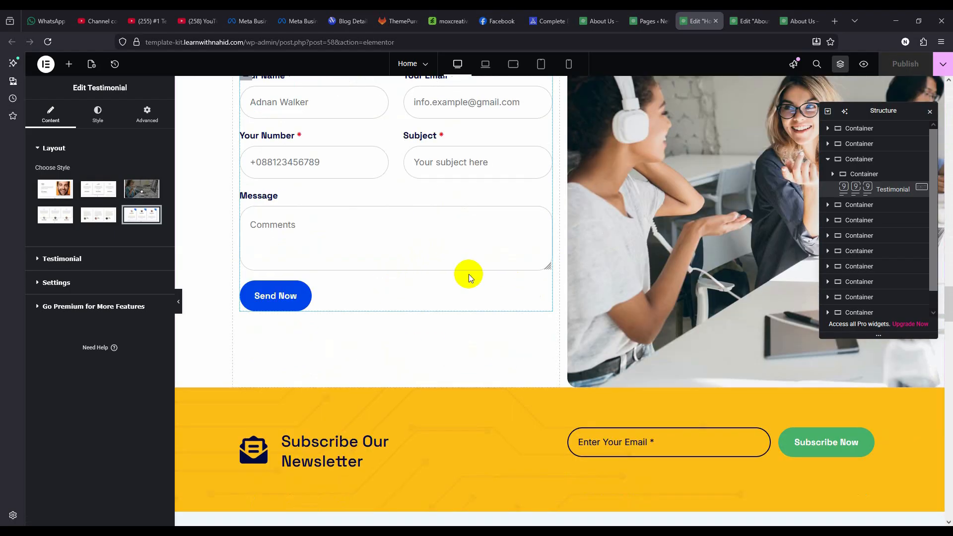
scroll(469, 277, "down", 5)
scroll(538, 296, "down", 18)
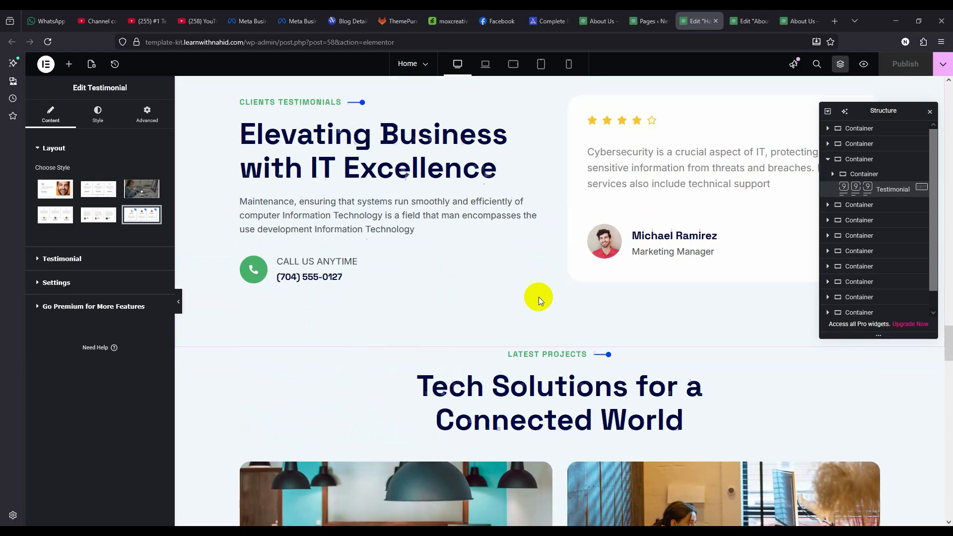
scroll(682, 308, "down", 11)
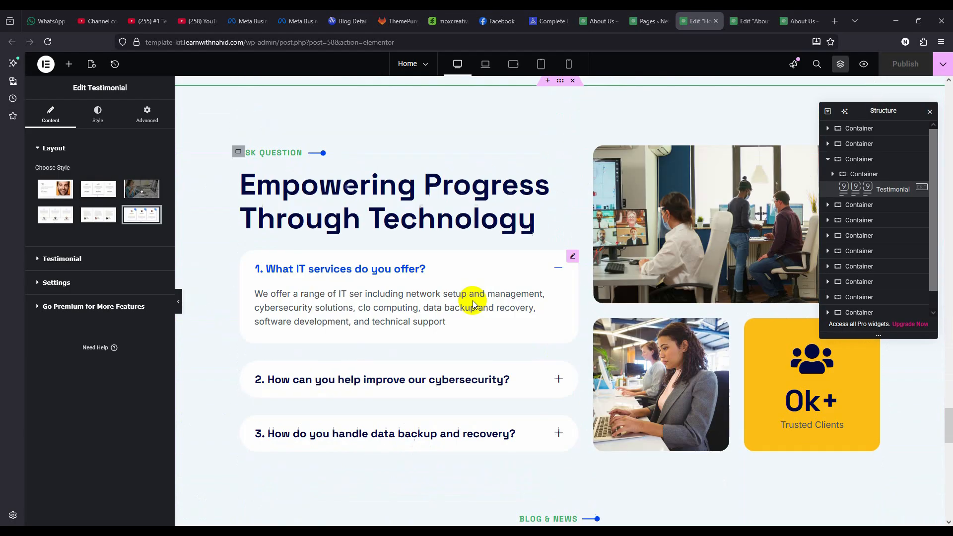
scroll(519, 349, "up", 9)
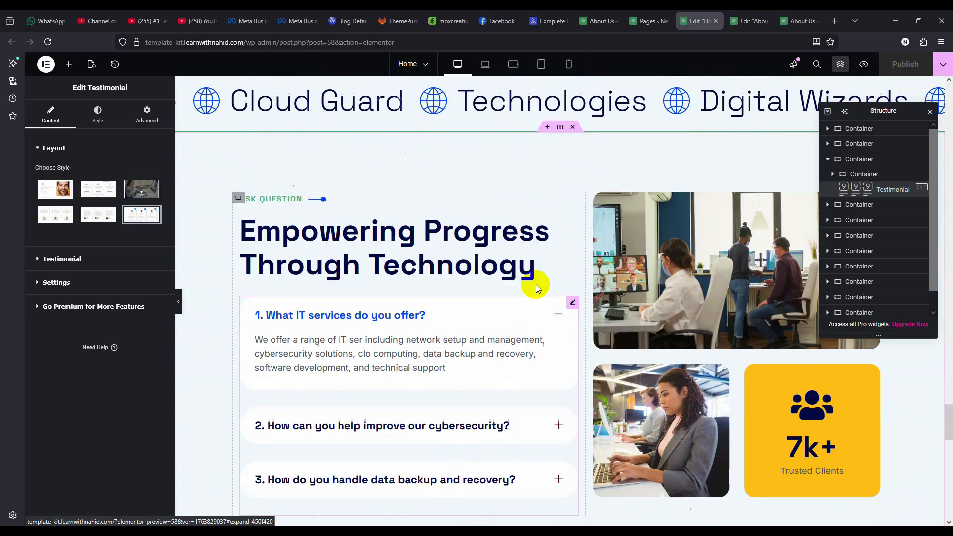
scroll(498, 364, "down", 2)
scroll(498, 364, "down", 1)
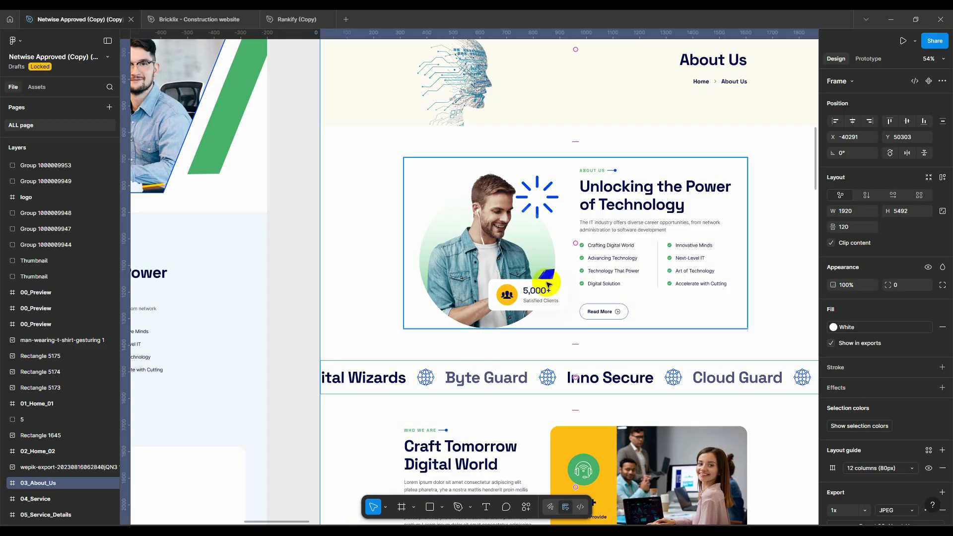
Step: Switch to Figma and compare the About Us frame's sections with those of the two Home page designs
scroll(445, 247, "down", 5)
scroll(445, 247, "down", 3)
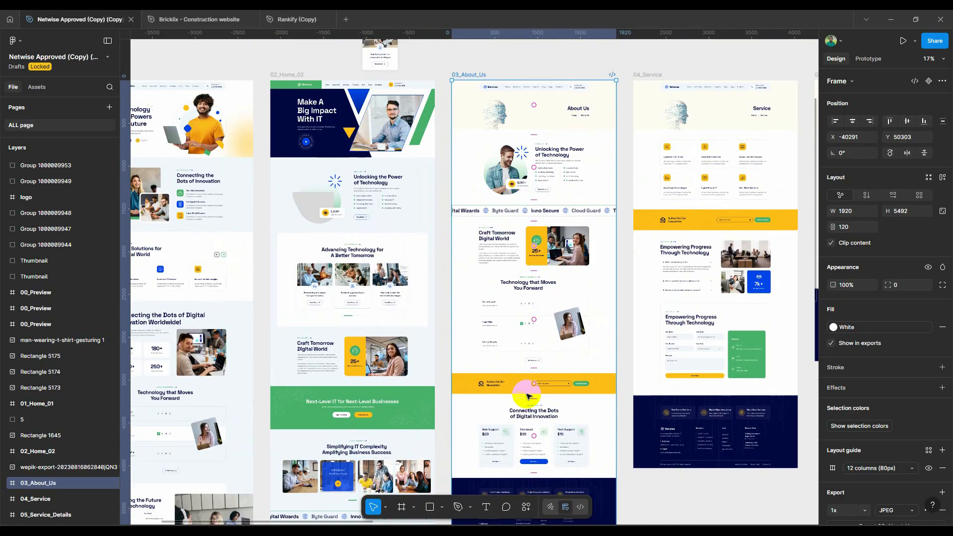
scroll(526, 397, "down", 3)
scroll(528, 343, "up", 5)
scroll(677, 249, "down", 8)
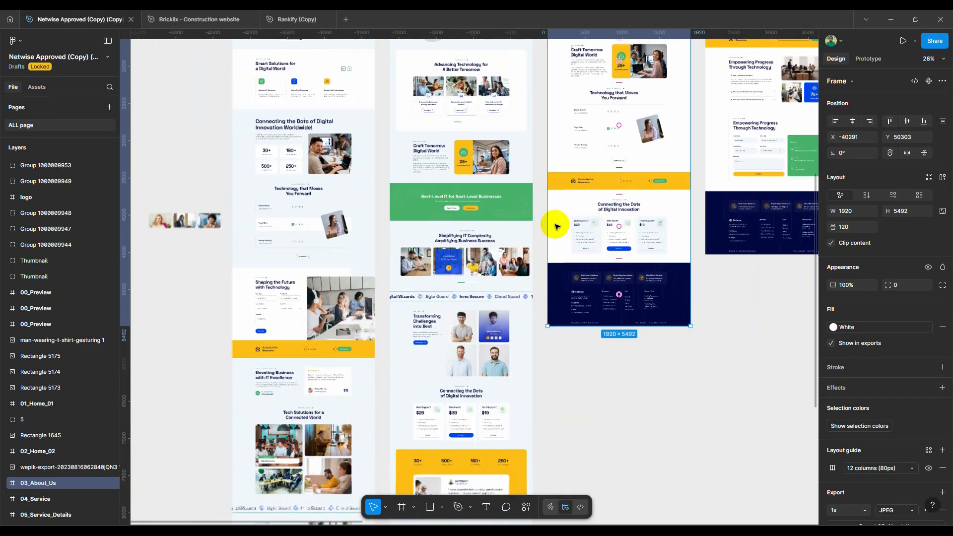
scroll(476, 373, "up", 4)
scroll(466, 369, "up", 3)
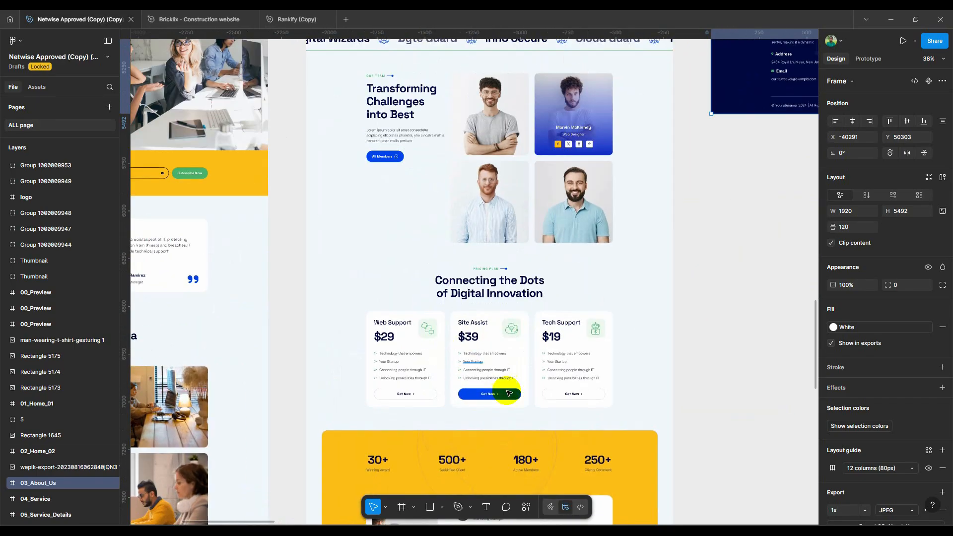
scroll(330, 208, "down", 5)
scroll(501, 137, "up", 4)
scroll(442, 319, "down", 3)
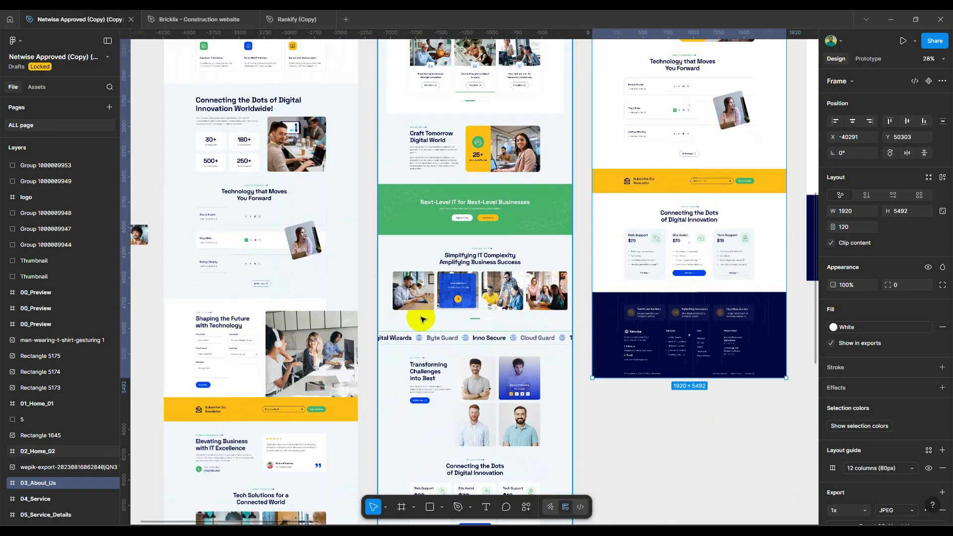
scroll(467, 397, "down", 3)
scroll(768, 229, "up", 2)
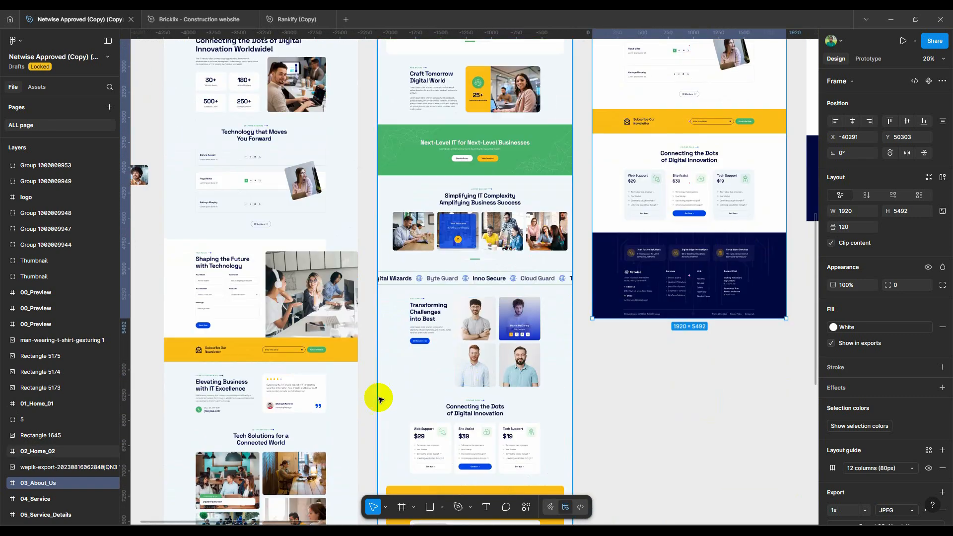
scroll(627, 160, "up", 3)
scroll(585, 208, "down", 5)
scroll(496, 396, "up", 4)
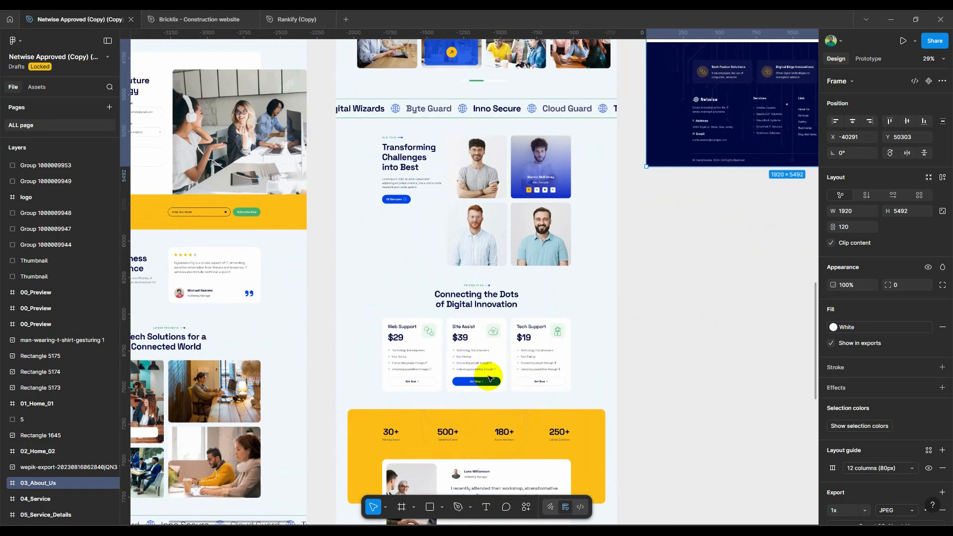
scroll(502, 379, "down", 5)
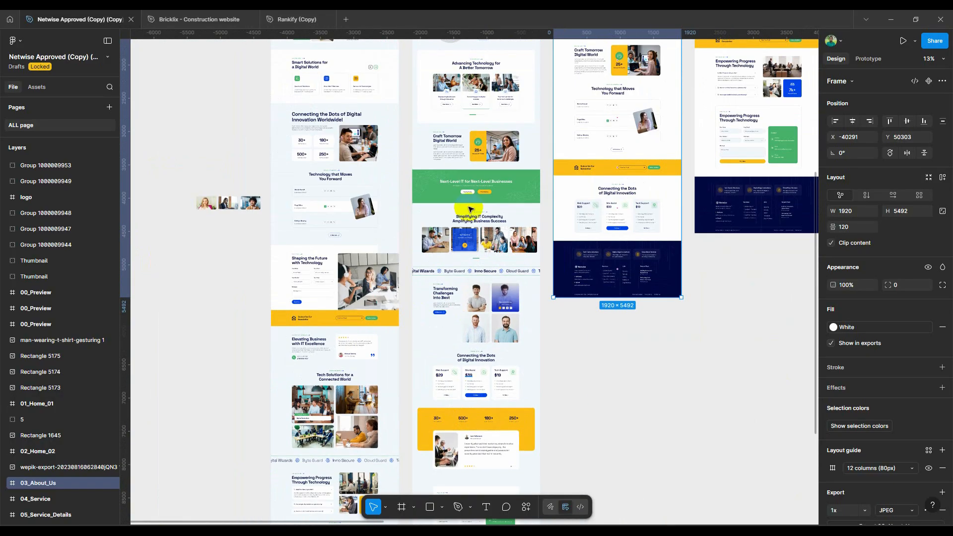
Step: Deselect the About Us frame and examine its header, introduction and scrolling text sections
scroll(628, 308, "up", 3)
left_click(627, 123)
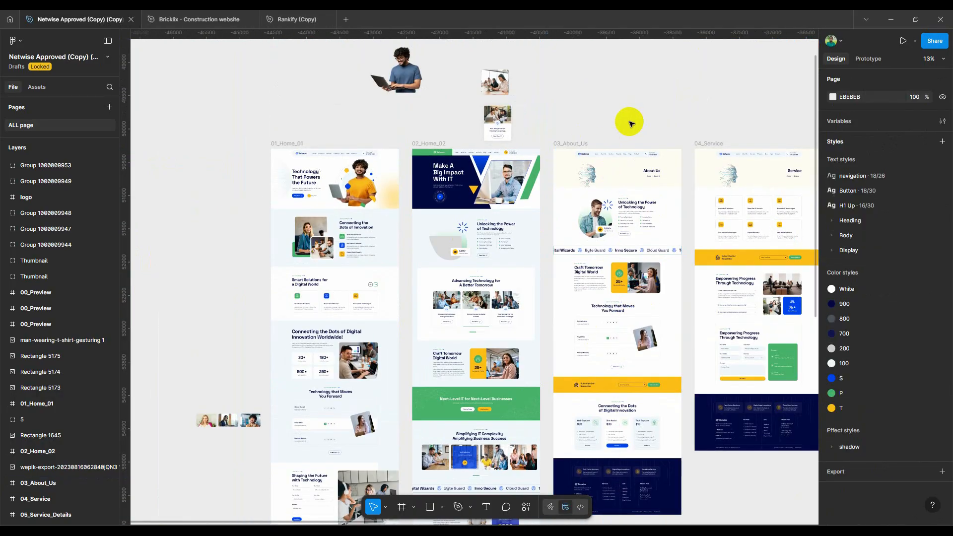
scroll(678, 206, "up", 4)
scroll(679, 248, "up", 3)
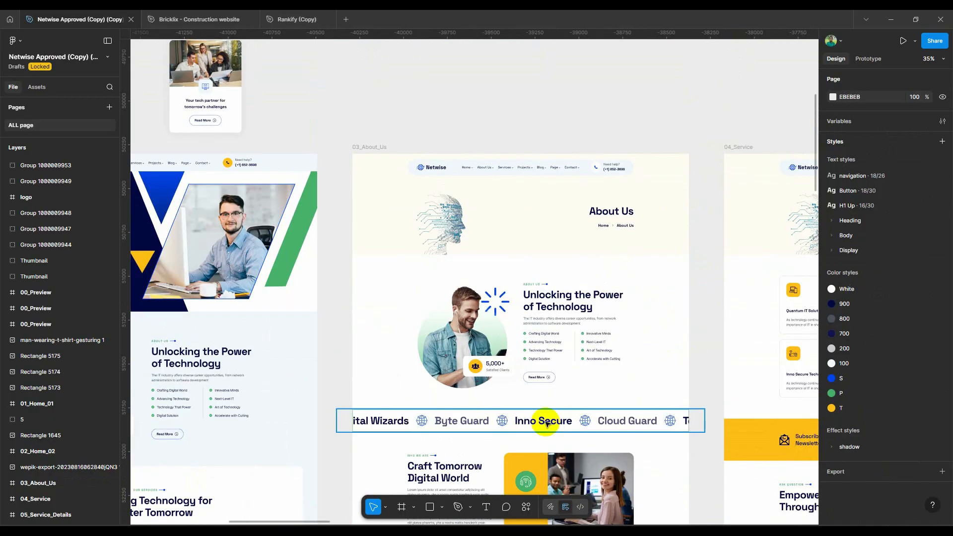
scroll(549, 420, "up", 1)
Step: Switch back to the browser, copy the Our Features container from the Home page and go to the About Us editor
left_click(381, 535)
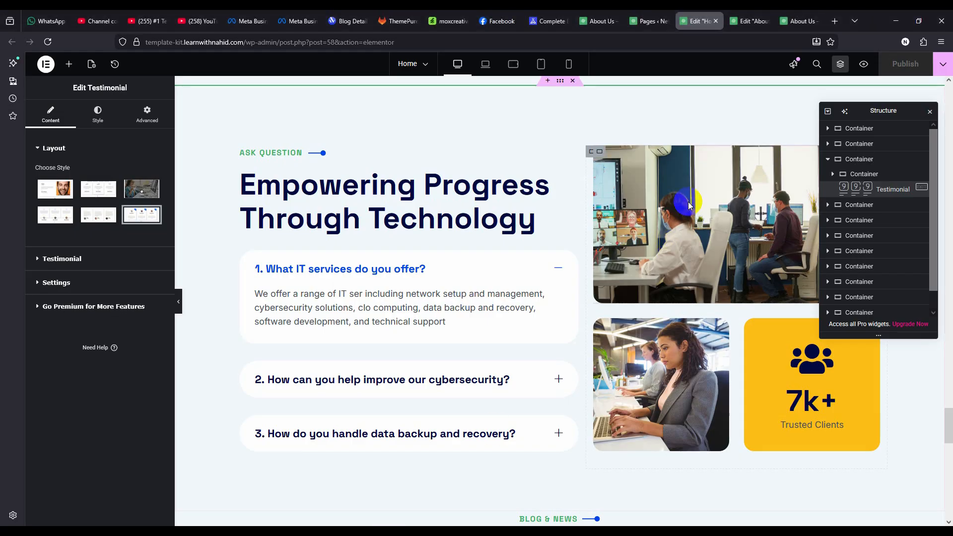
scroll(760, 143, "down", 20)
scroll(633, 292, "down", 15)
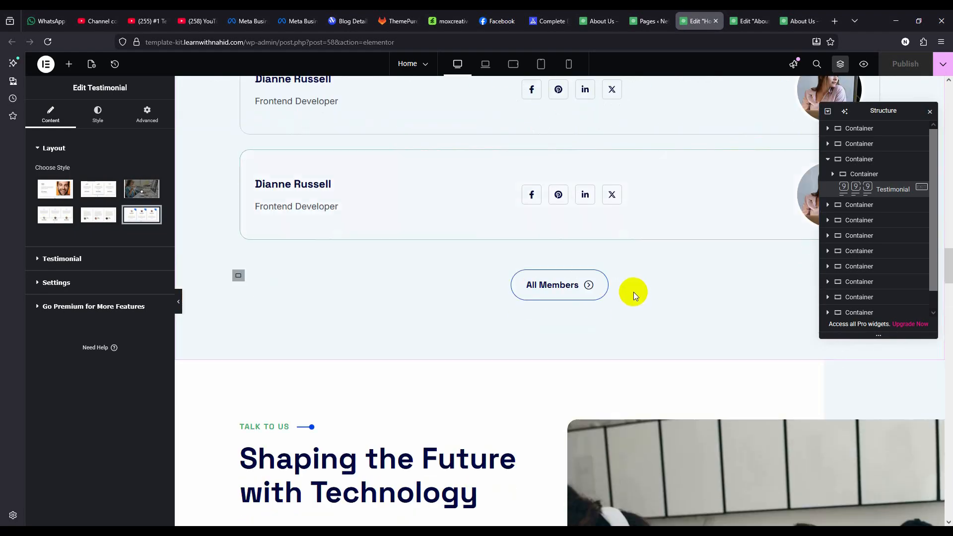
scroll(540, 316, "up", 10)
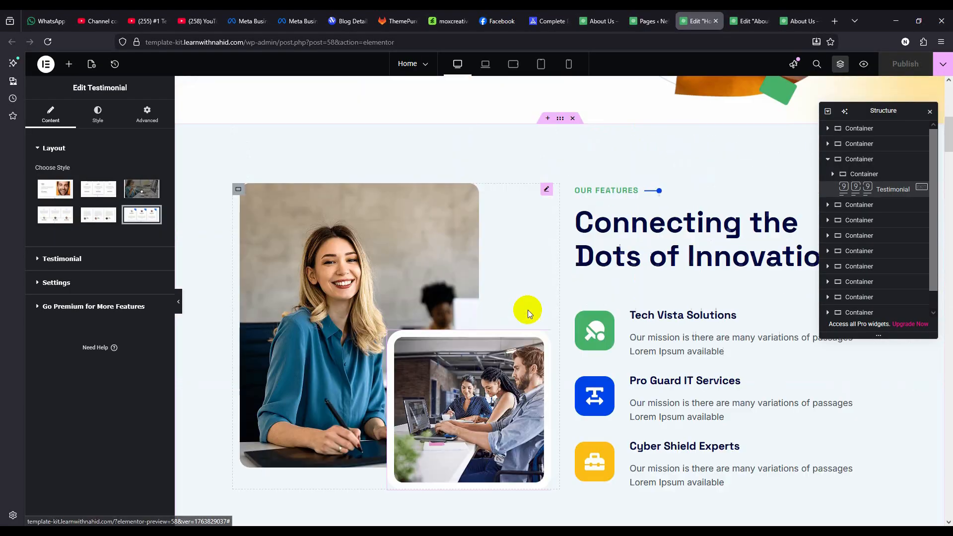
left_click(560, 255)
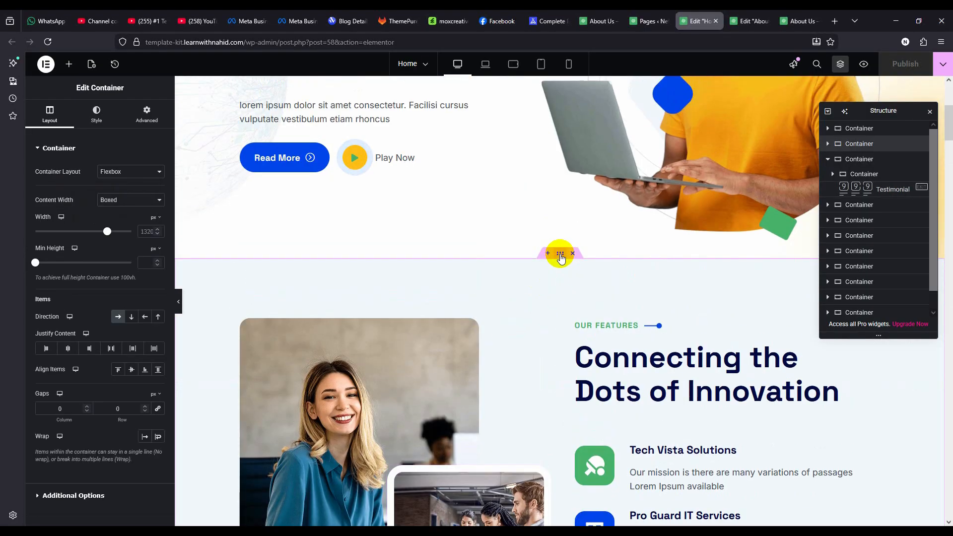
right_click(560, 254)
left_click(598, 330)
key("ctrl+Tab")
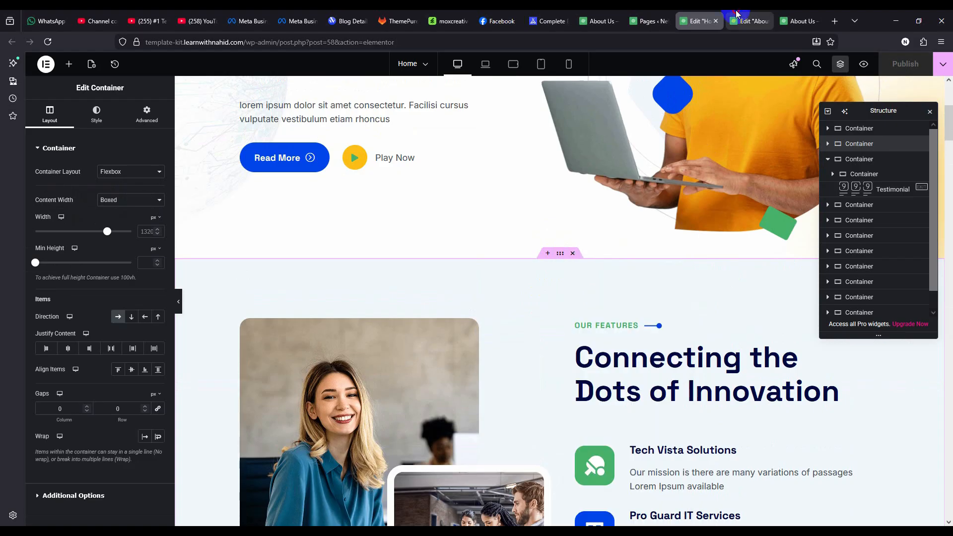
Step: Paste the copied Our Features container below the About Us header and compare it with the original on the Home page
right_click(467, 442)
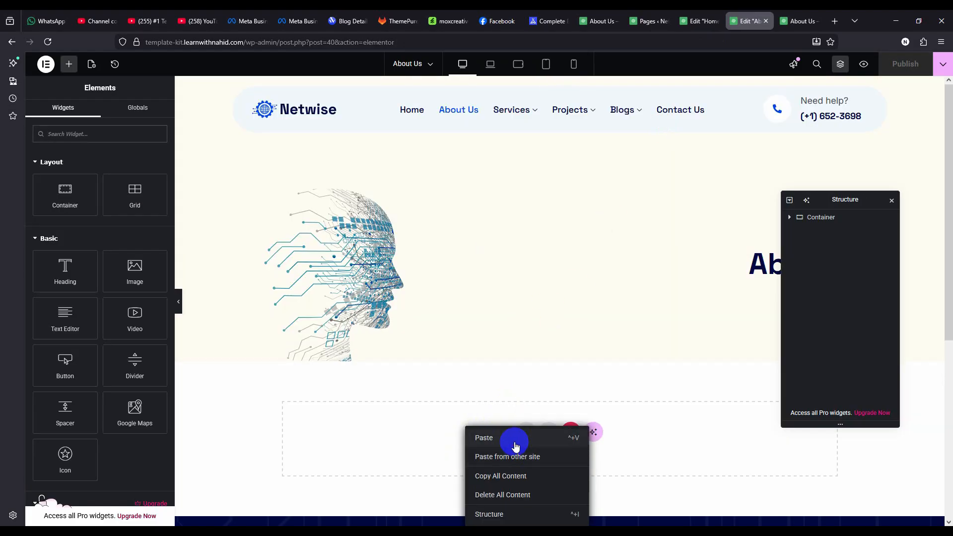
left_click(515, 438)
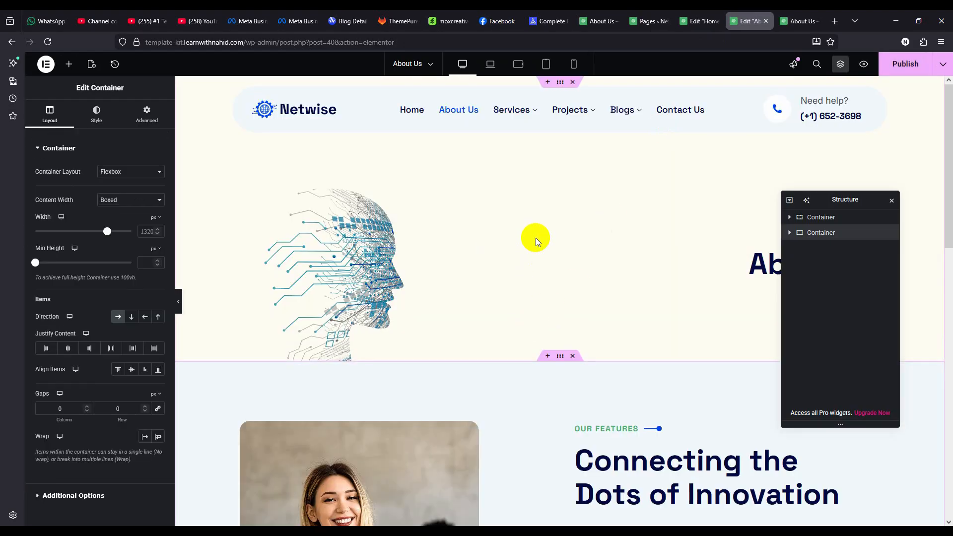
scroll(536, 237, "down", 4)
key("ctrl+shift+Tab")
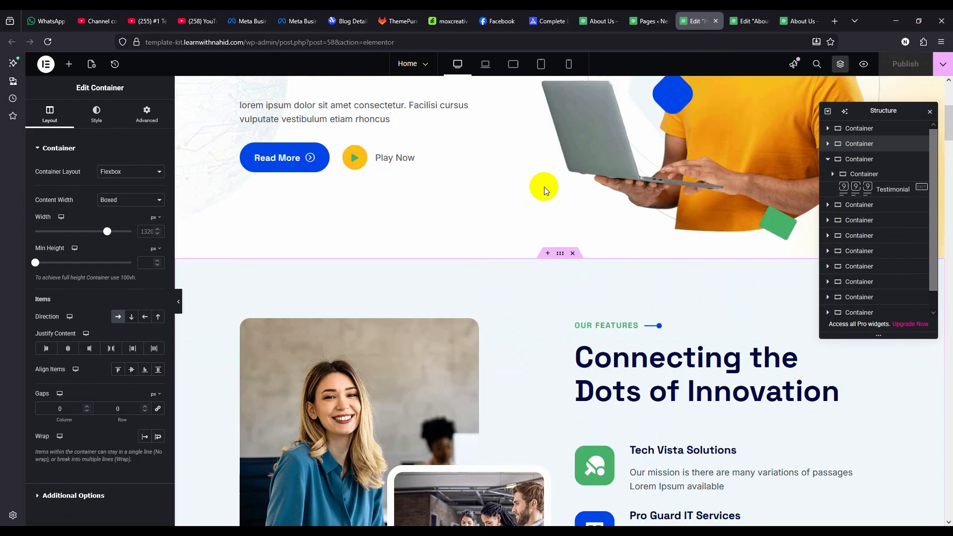
scroll(501, 370, "down", 3)
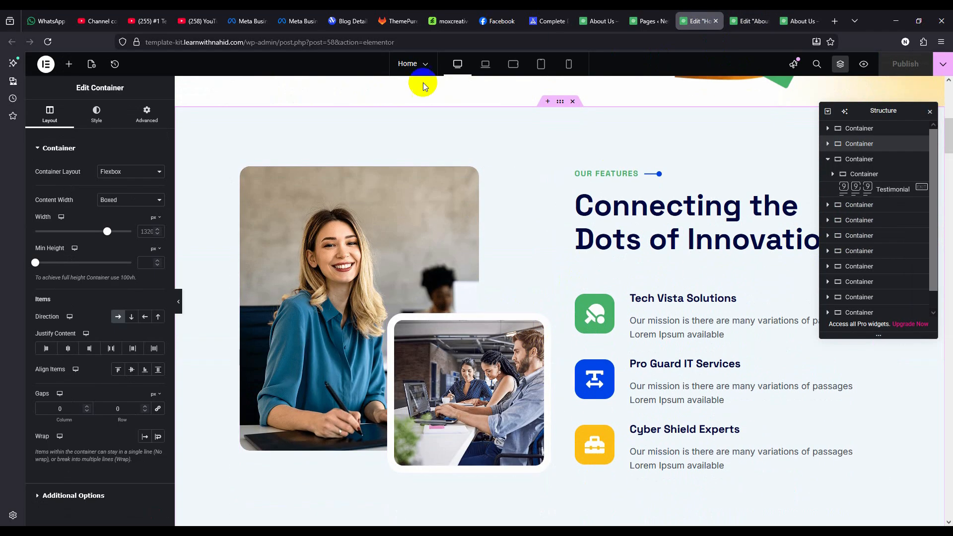
left_click(752, 15)
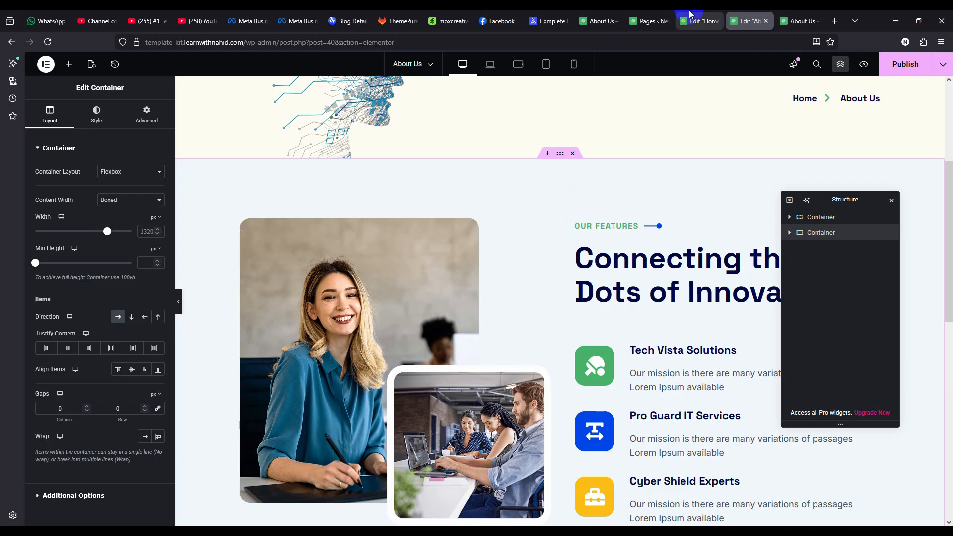
Step: Save the Home page's Our Features container as a site template named about-section and export the template as a JSON file
left_click(700, 21)
scroll(551, 208, "up", 2)
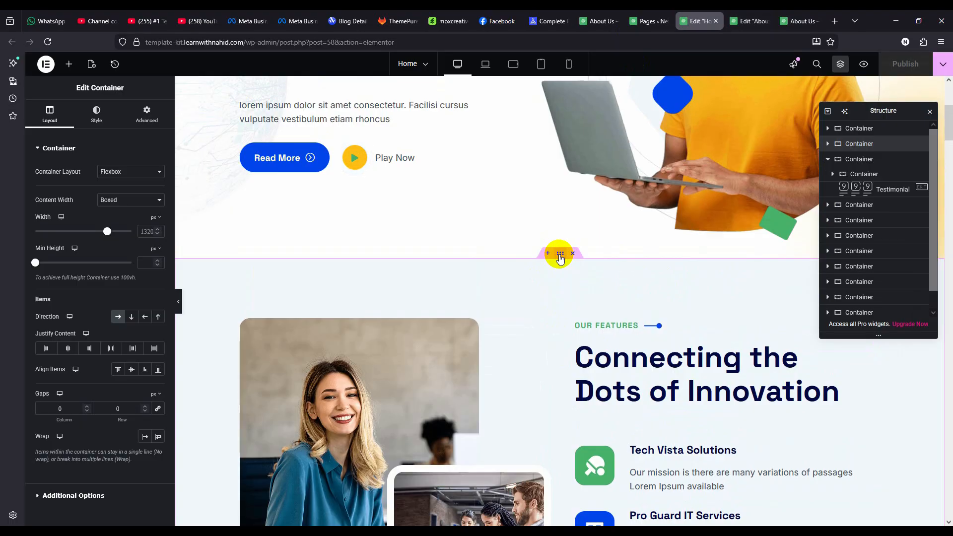
left_click(918, 144)
left_click(919, 143)
right_click(872, 146)
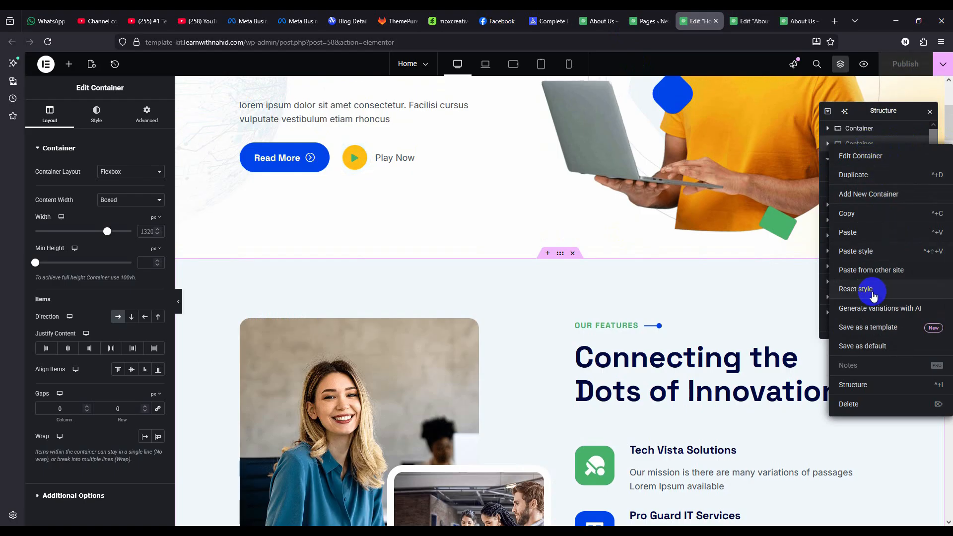
left_click(897, 329)
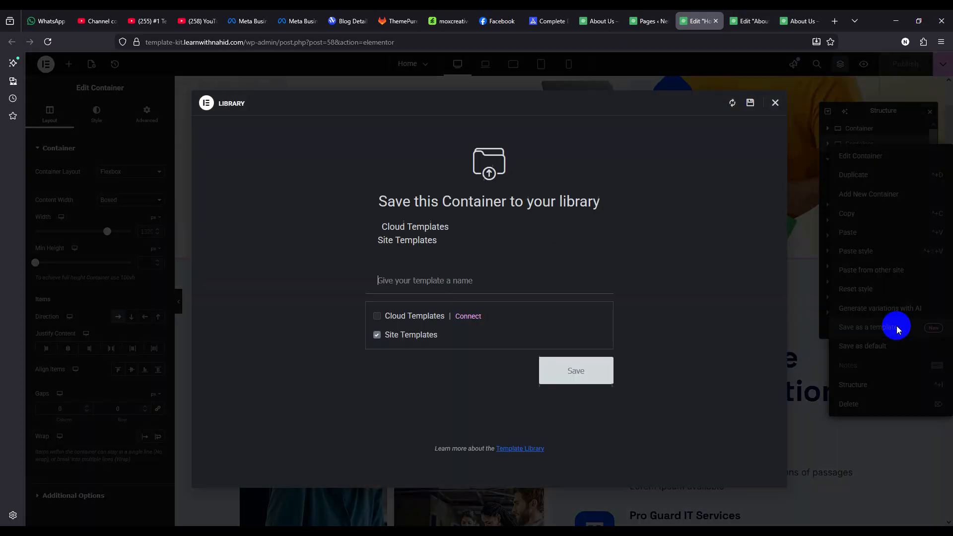
left_click(421, 282)
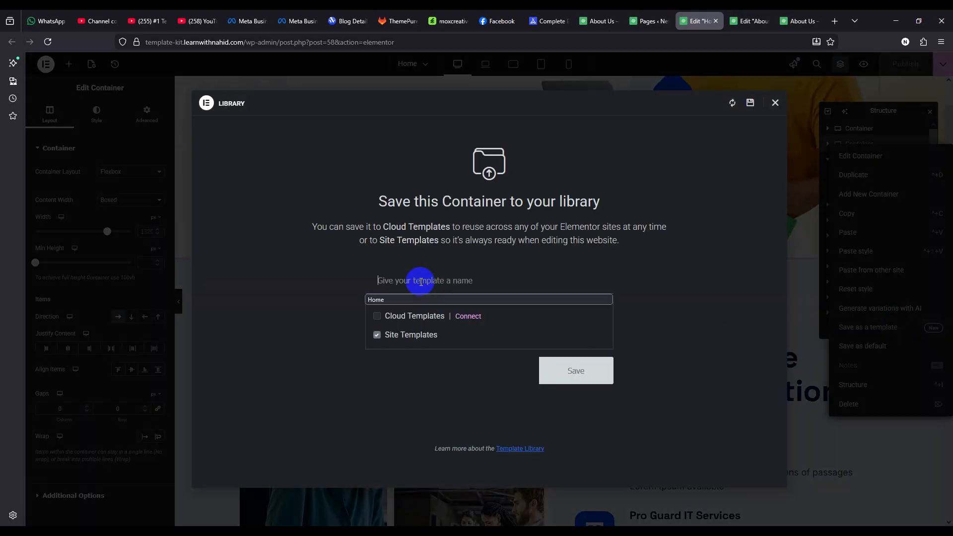
type("about")
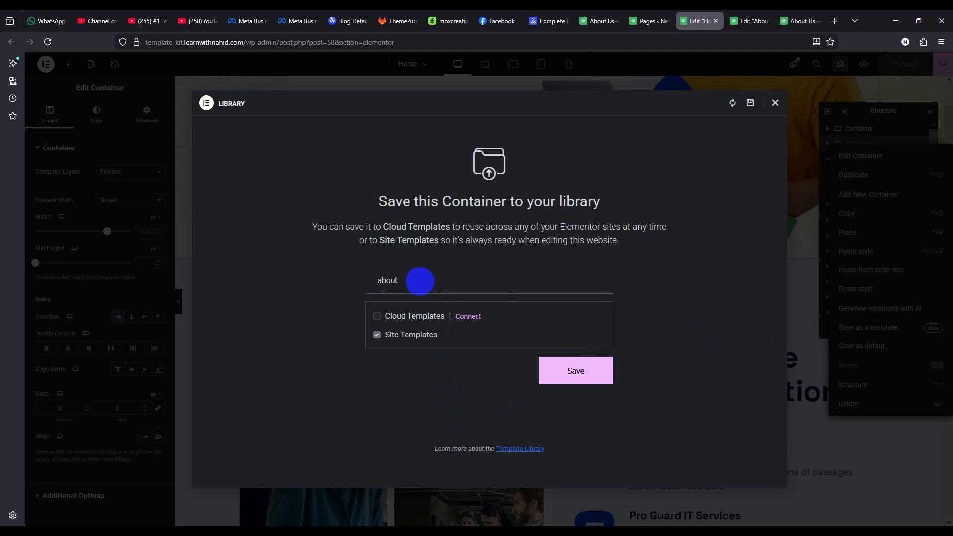
type("-section")
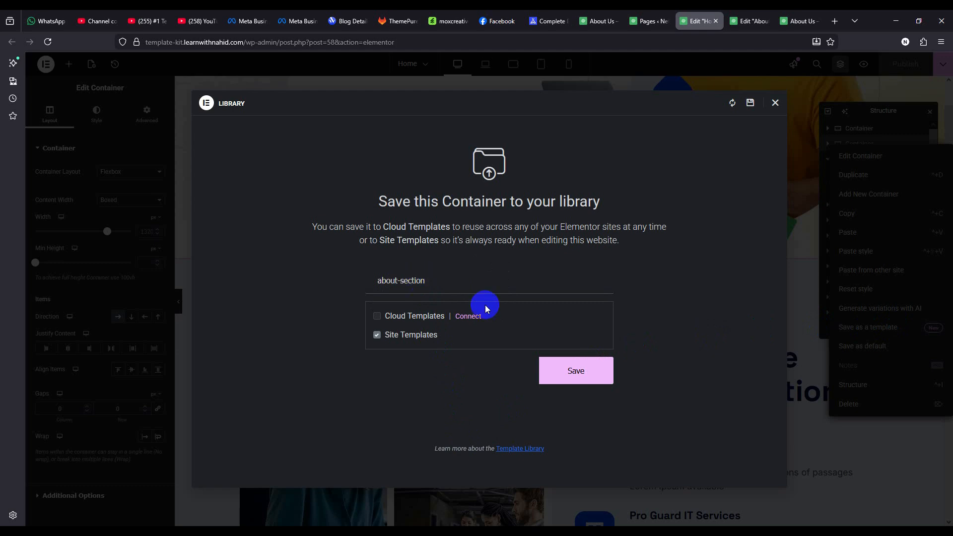
left_click(573, 371)
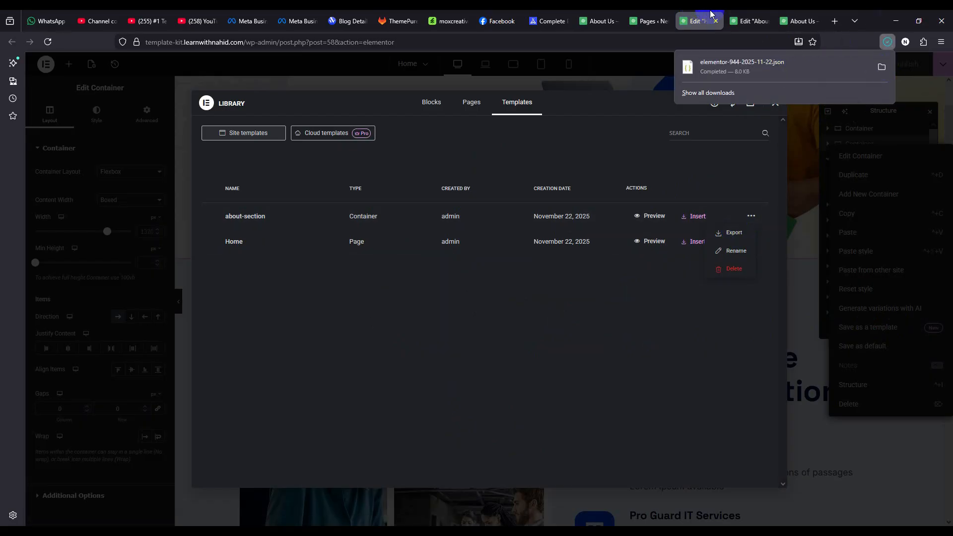
Step: Return to the About Us editor, delete the pasted Our Features container and dismiss the new container layout choice
left_click(755, 14)
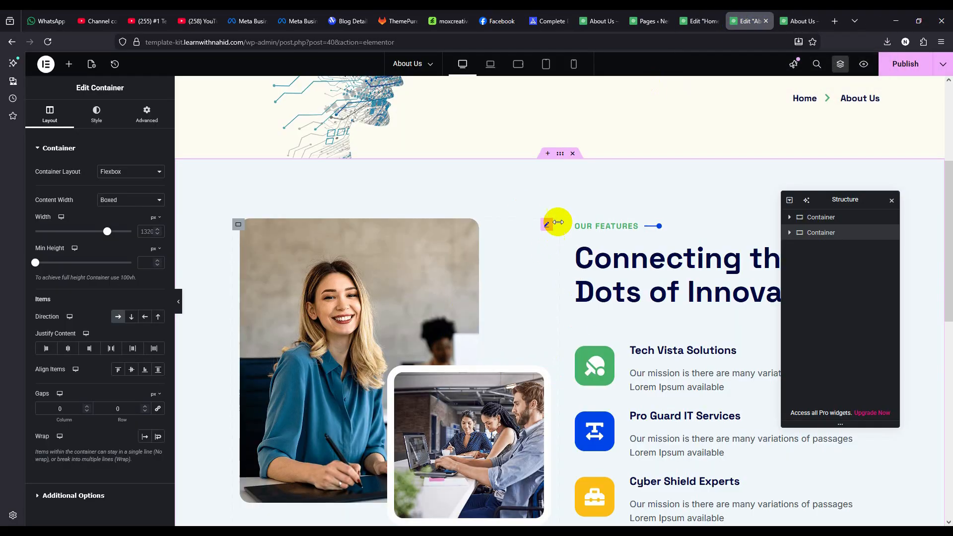
left_click(573, 154)
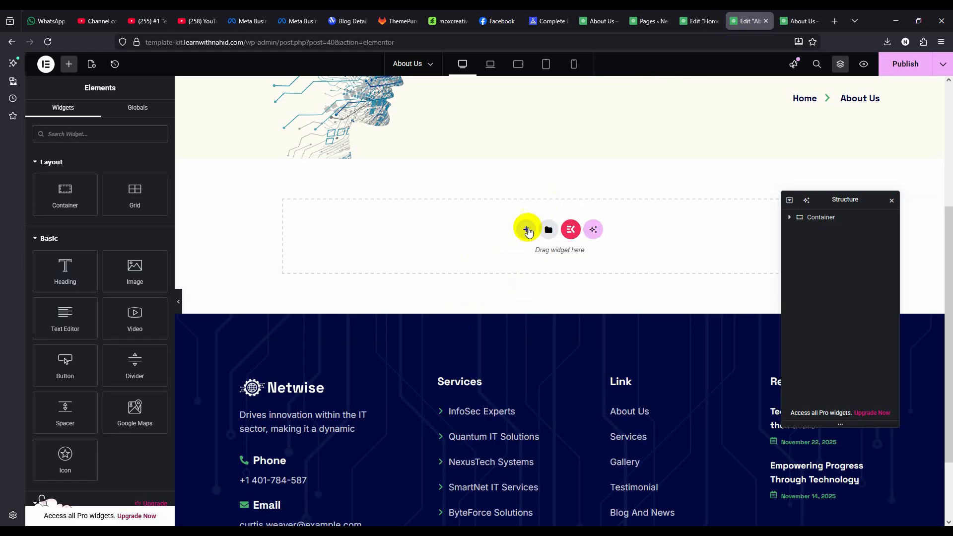
left_click(527, 230)
left_click_drag(862, 204, 873, 271)
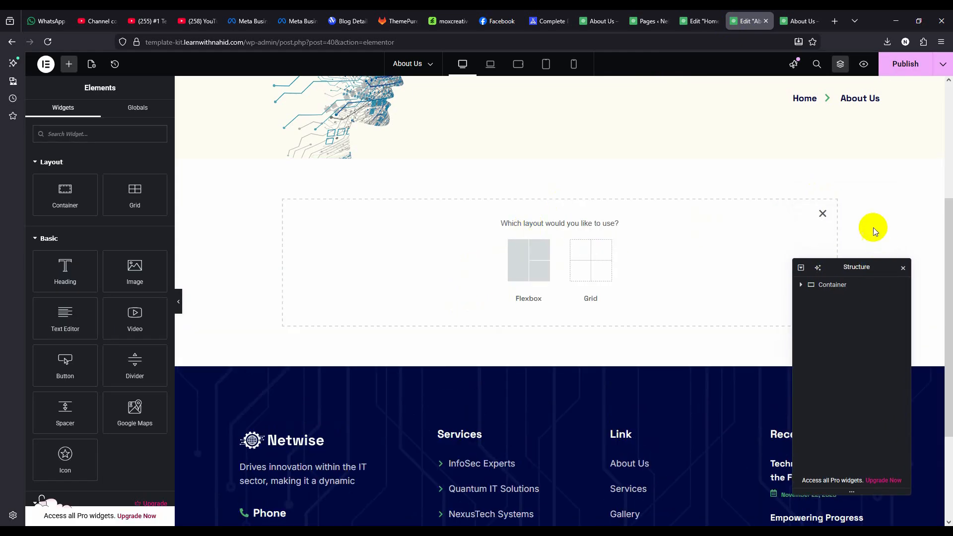
left_click(822, 213)
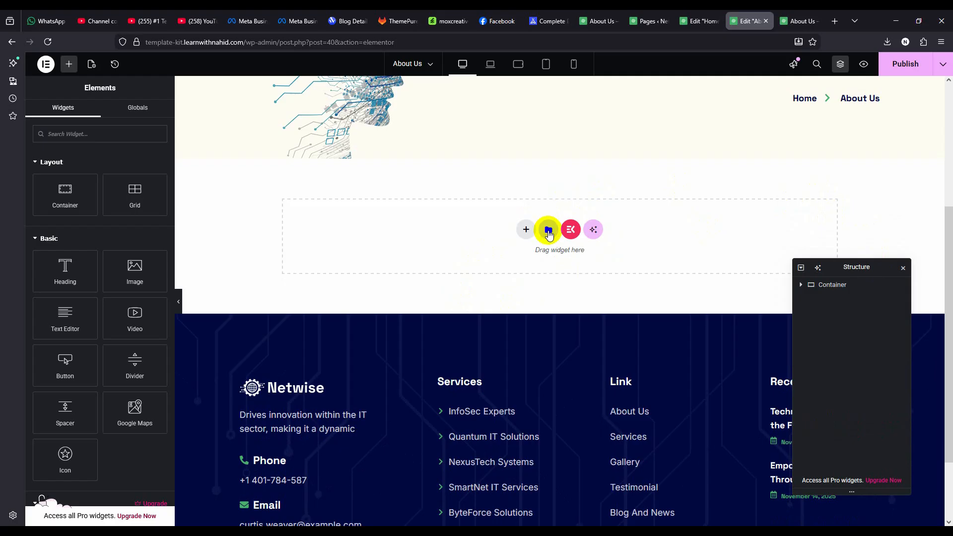
Step: Open the template library and look at its site templates, page saving form and template import form
left_click(548, 230)
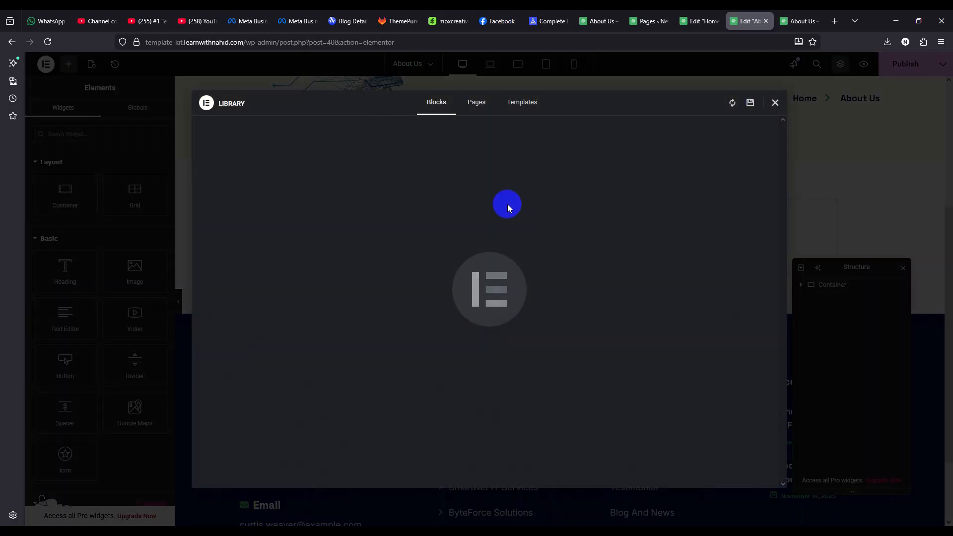
left_click(528, 102)
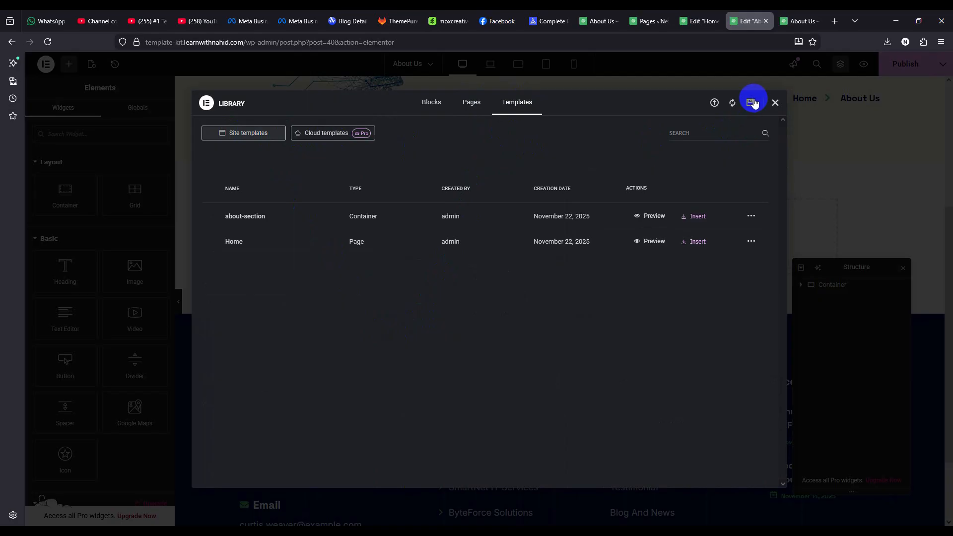
left_click(751, 103)
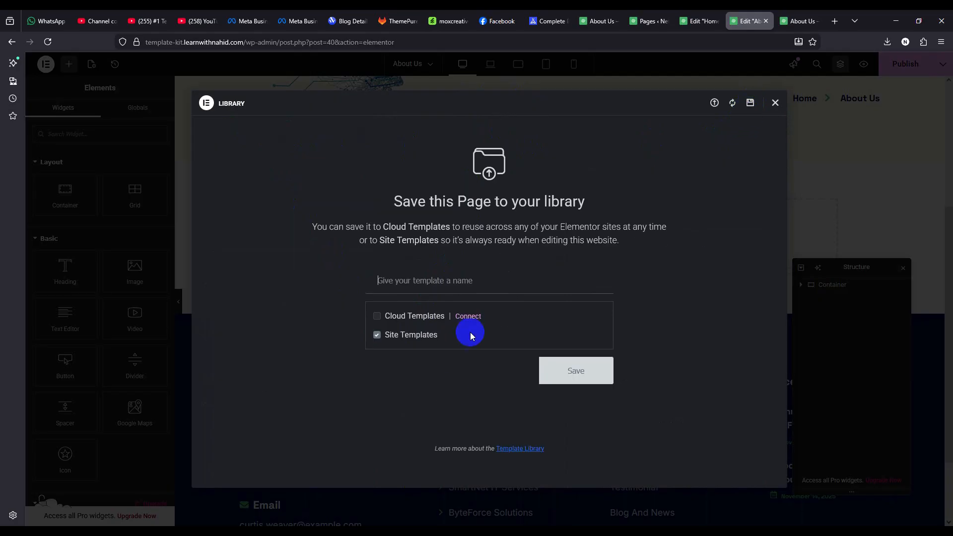
left_click(715, 104)
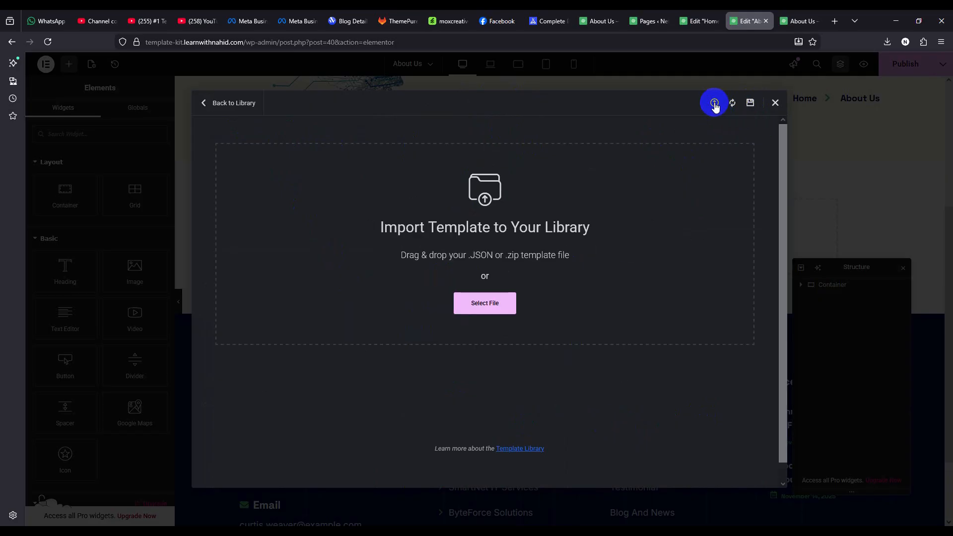
left_click(215, 104)
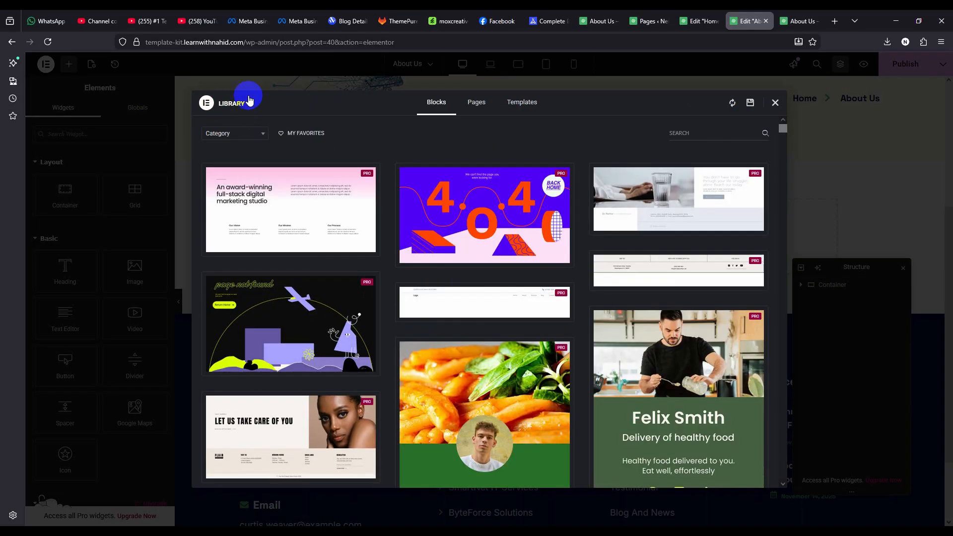
Step: Insert the about-section site template into the About Us page
left_click(528, 104)
left_click(436, 106)
left_click(534, 110)
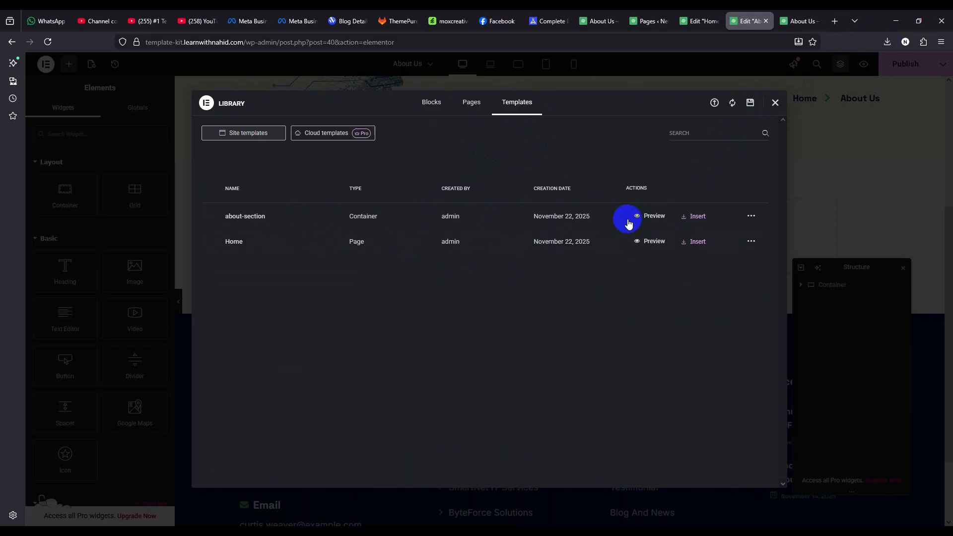
left_click(696, 218)
left_click(564, 314)
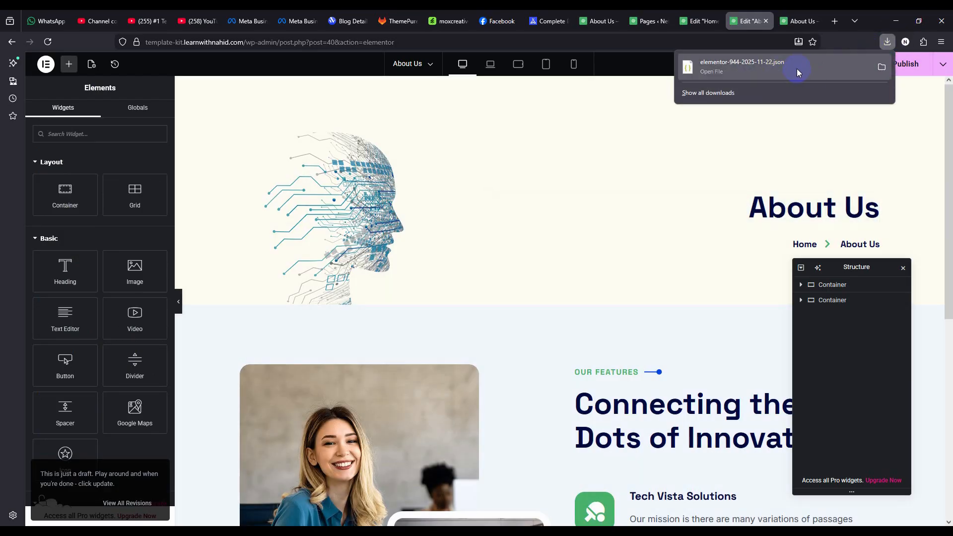
Step: Check the downloaded template file and delete the inserted Our Features container from the About Us page
left_click(888, 42)
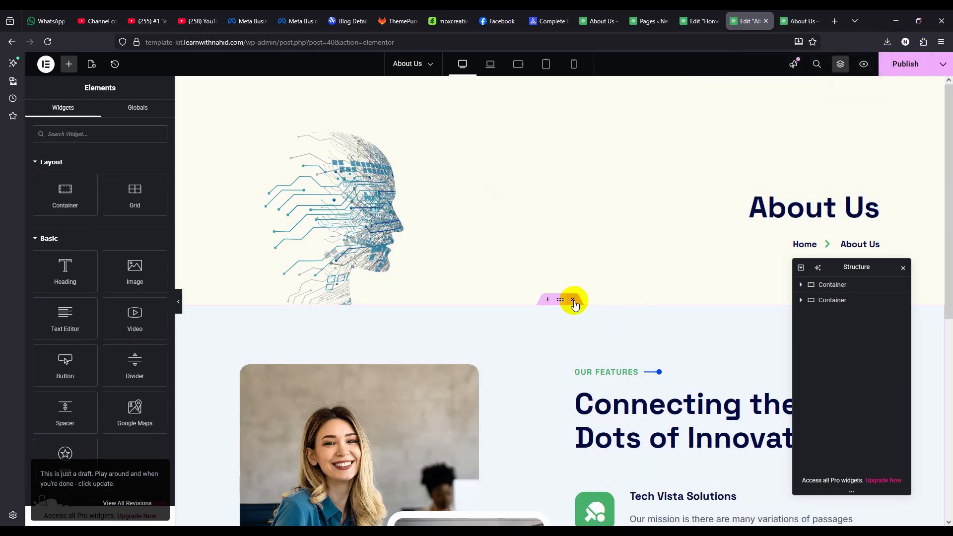
left_click(574, 301)
Step: Import elementor-944-2025-11-22.json from the Downloads folder into the template library without enabling unfiltered file uploads
left_click(552, 375)
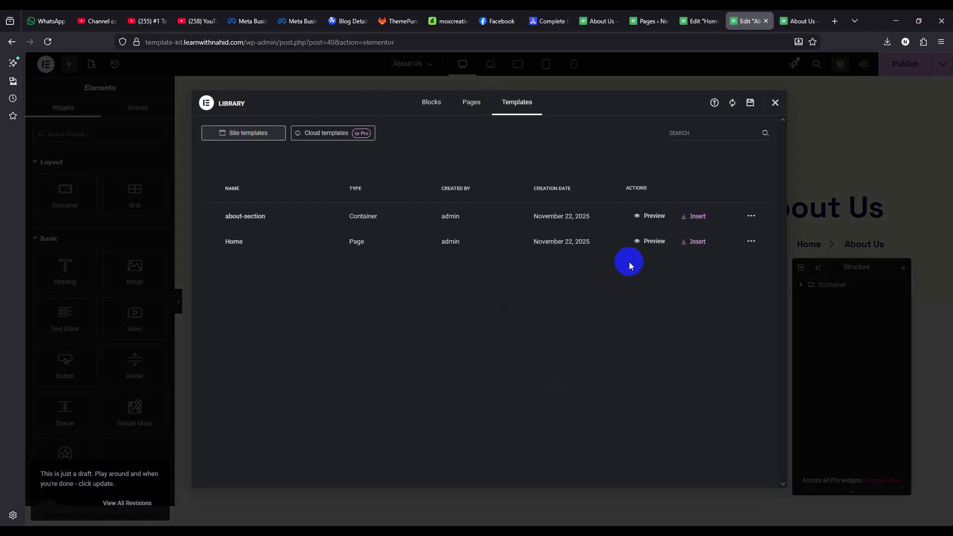
left_click(713, 104)
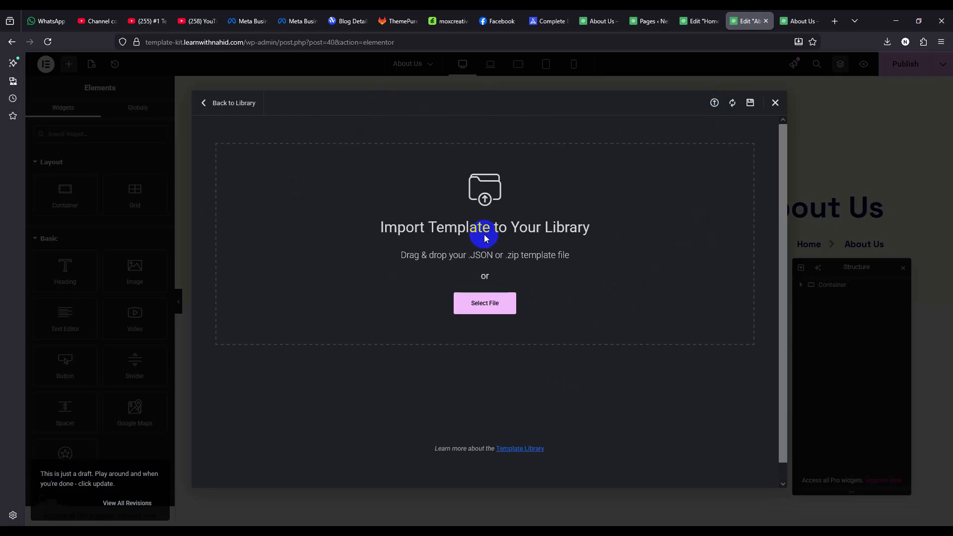
left_click(484, 305)
left_click(123, 102)
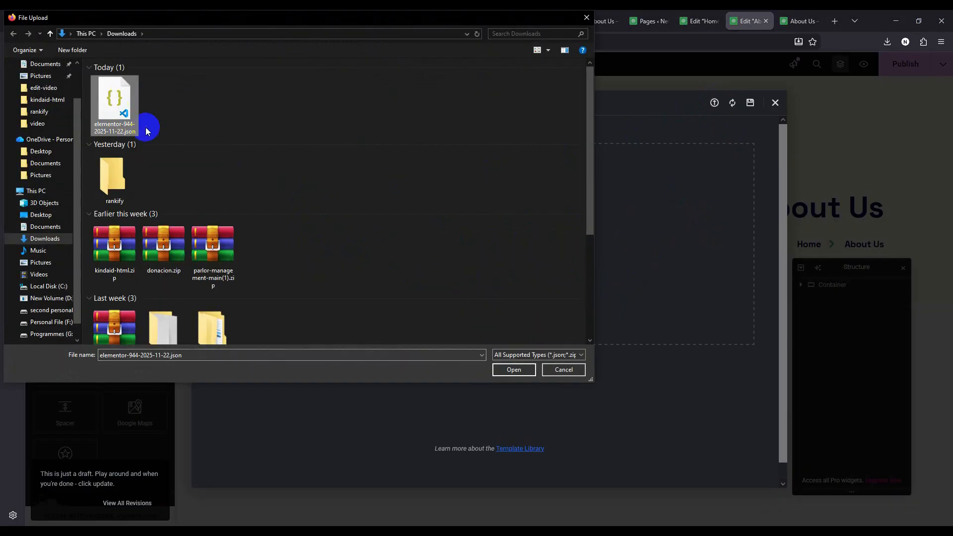
left_click(506, 370)
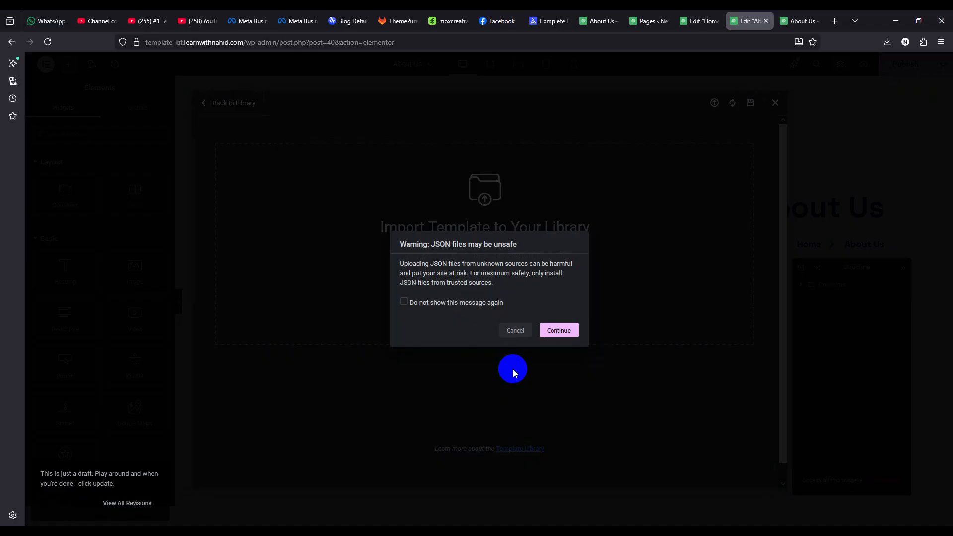
left_click(559, 331)
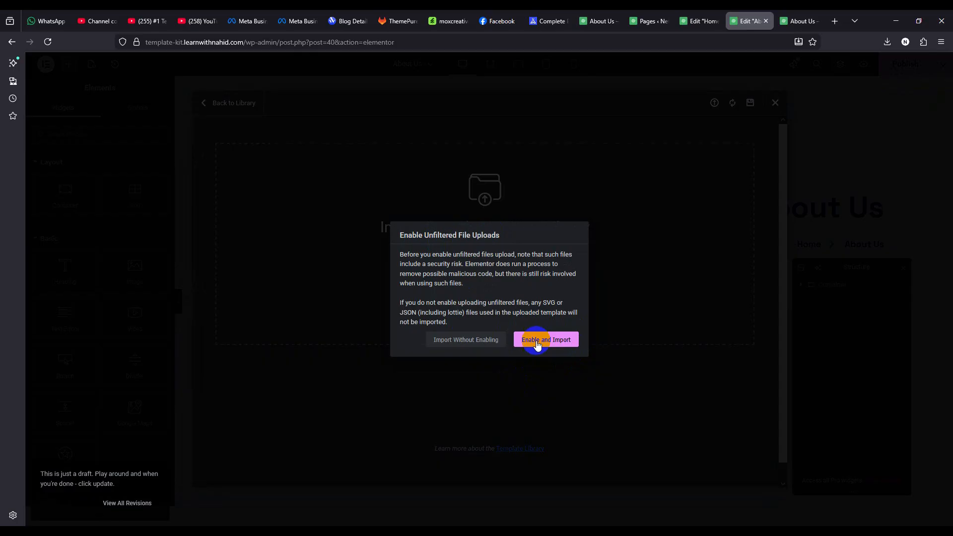
left_click(470, 342)
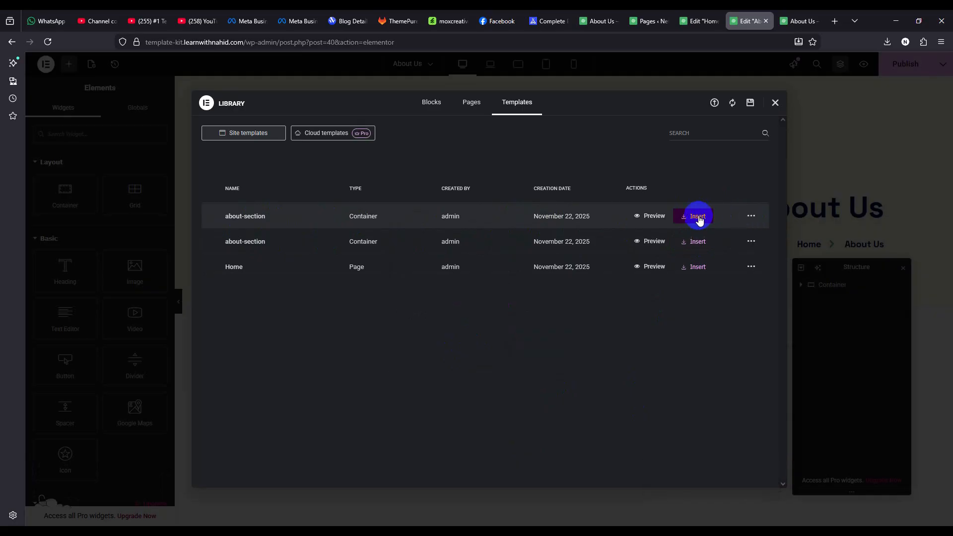
Step: Delete the duplicate about-section template from the library and insert the remaining about-section template into the About Us page
left_click(736, 269)
left_click(562, 313)
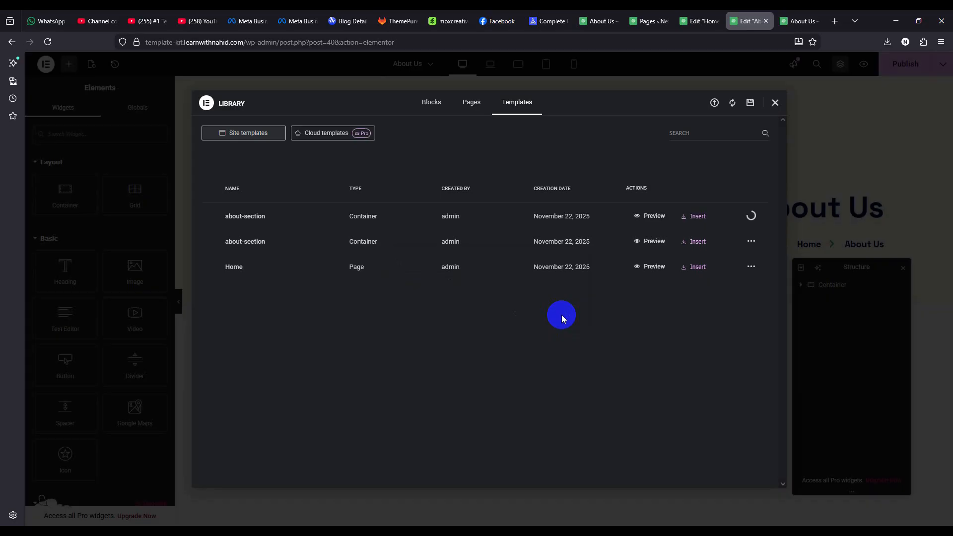
left_click(696, 217)
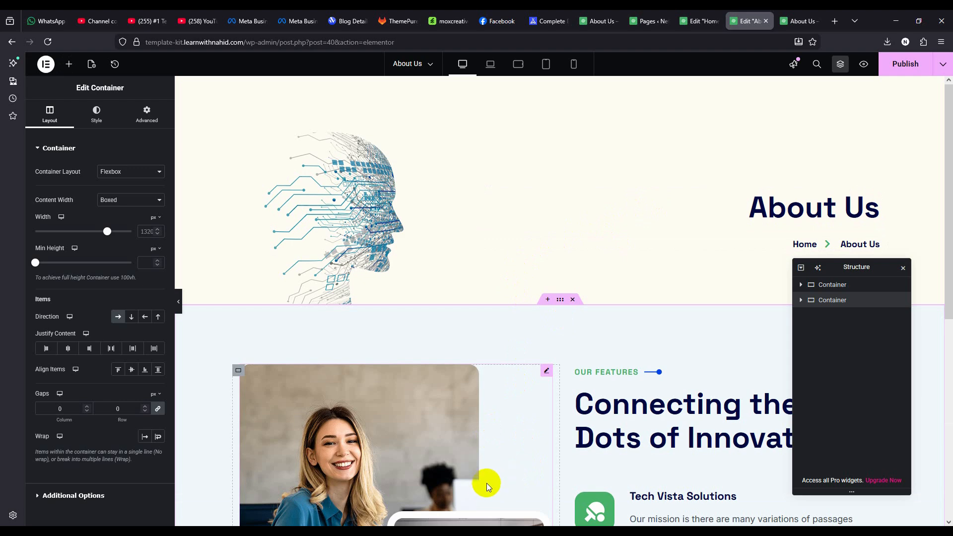
scroll(560, 203, "down", 5)
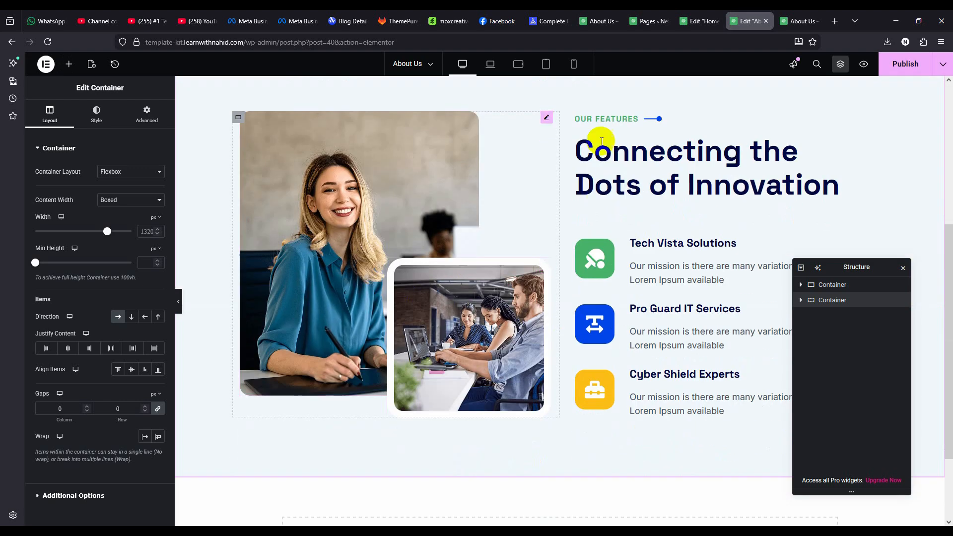
Step: Clear the background color of the inserted Our Features container
scroll(437, 394, "up", 5)
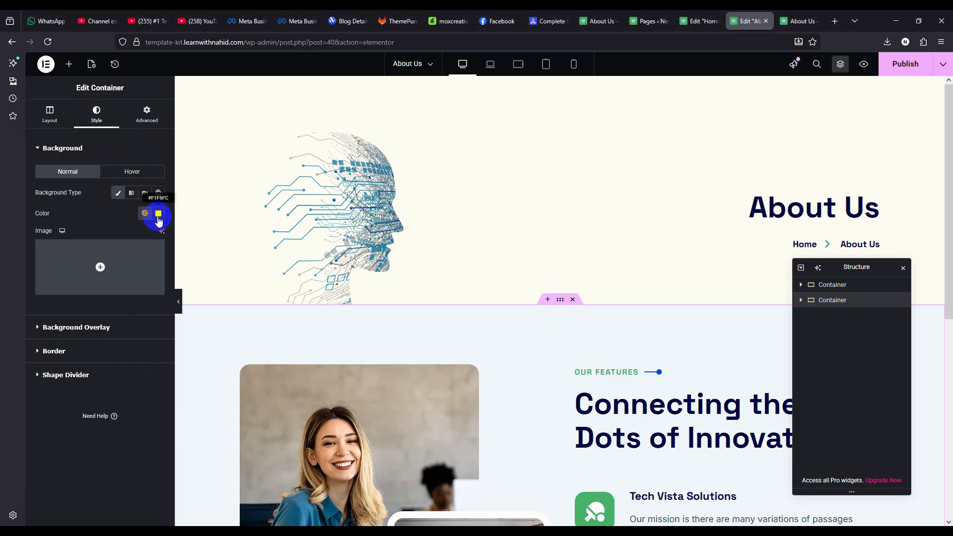
left_click(158, 215)
left_click(176, 233)
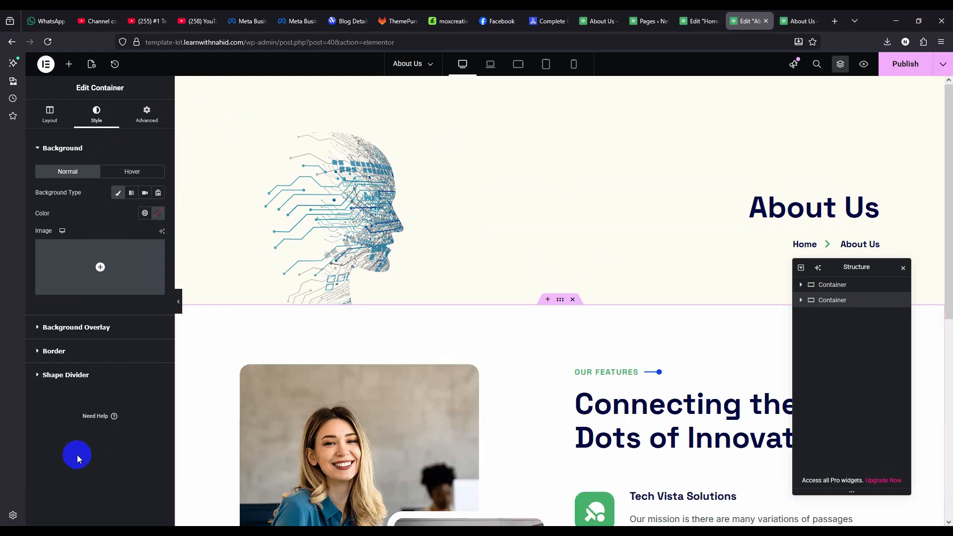
Step: Check the Figma About Us design for the section that follows the about section
scroll(570, 239, "down", 2)
scroll(623, 146, "down", 3)
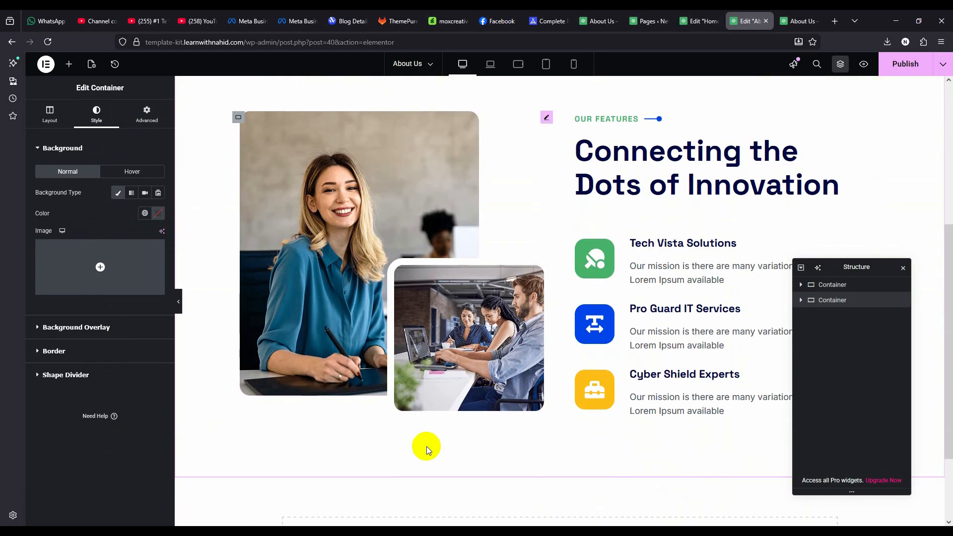
scroll(502, 265, "down", 2)
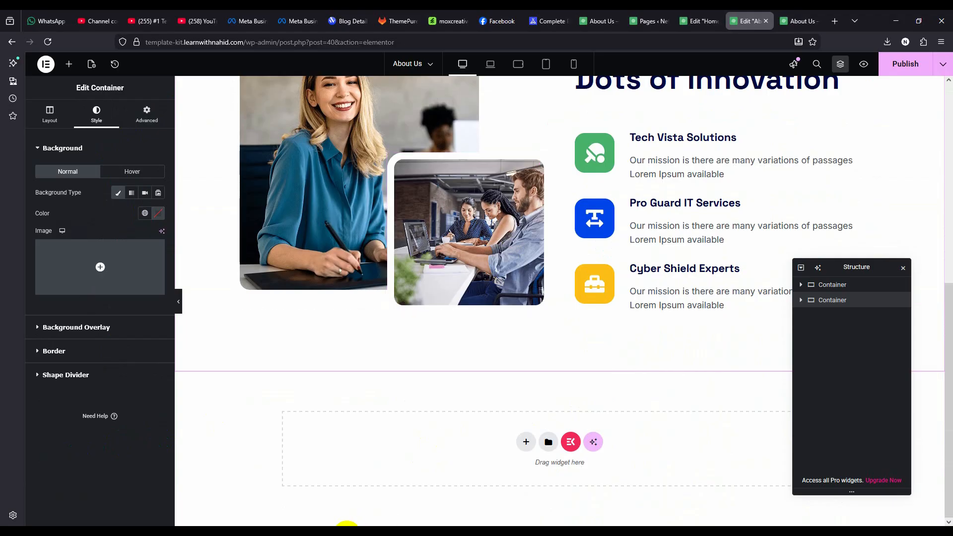
left_click(350, 533)
scroll(644, 226, "down", 3)
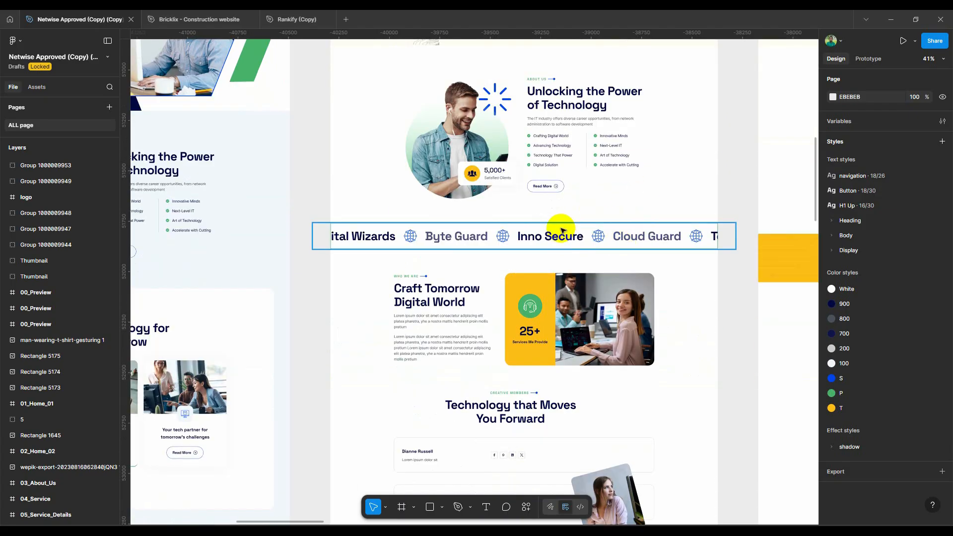
left_click(378, 530)
Step: Close the template library on the Home page and copy the scrolling text container above the Ask Question section
left_click(703, 17)
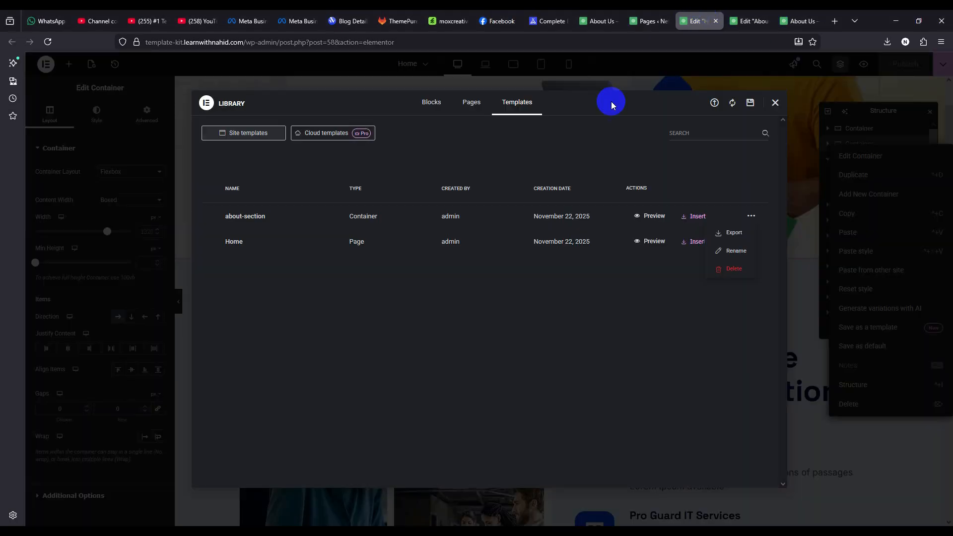
left_click(789, 105)
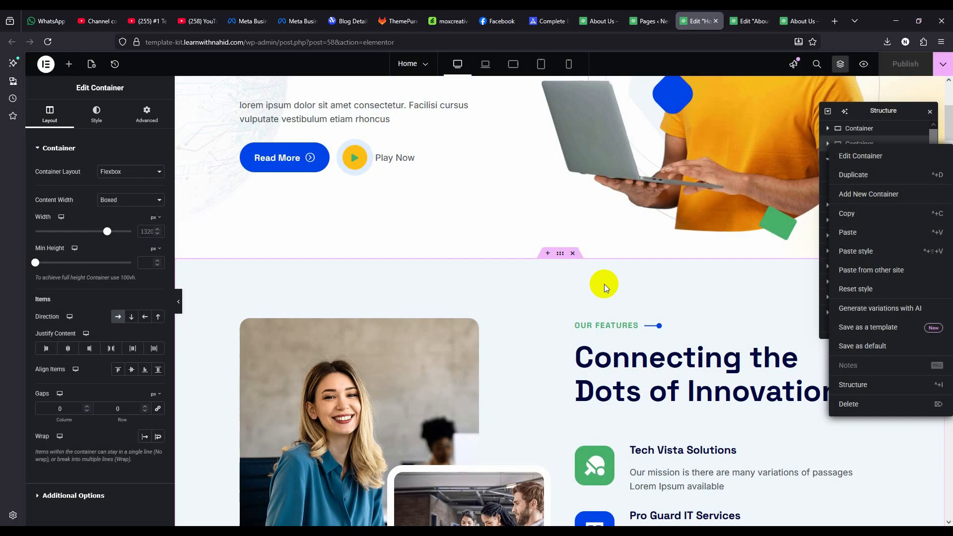
scroll(603, 284, "down", 15)
scroll(540, 282, "down", 20)
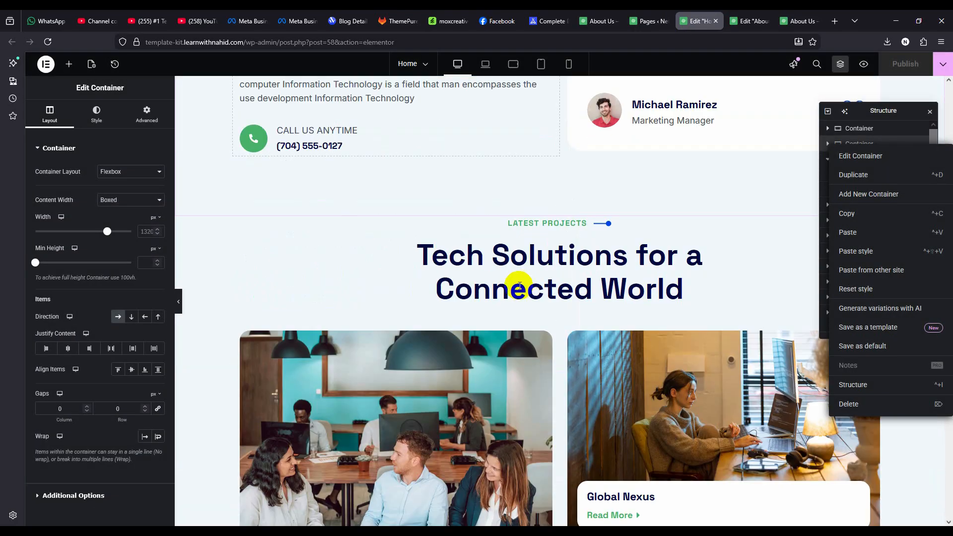
scroll(496, 296, "up", 5)
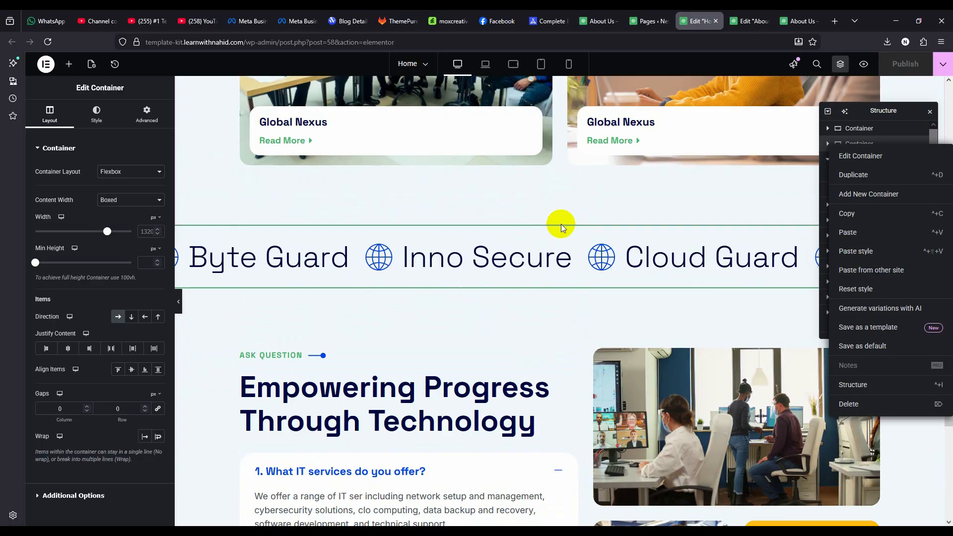
left_click(561, 221)
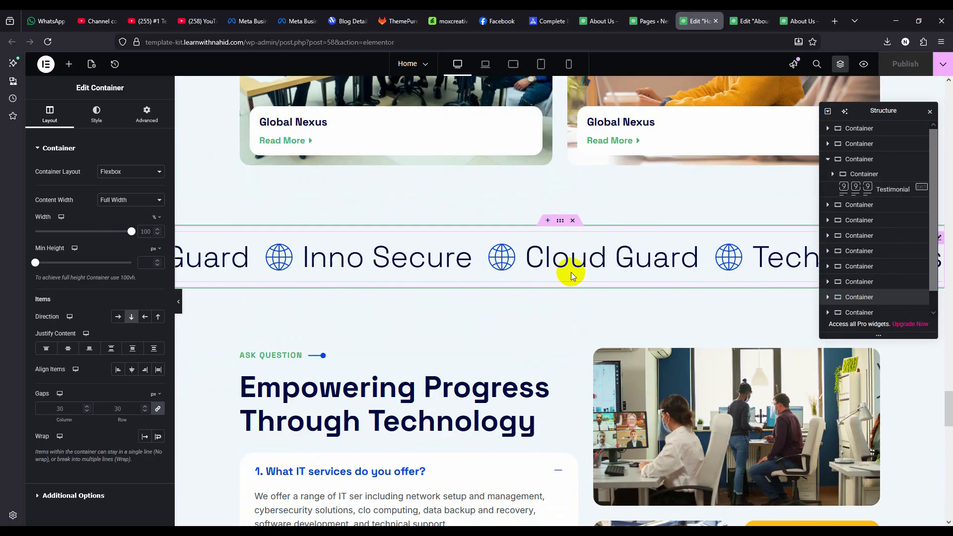
right_click(562, 223)
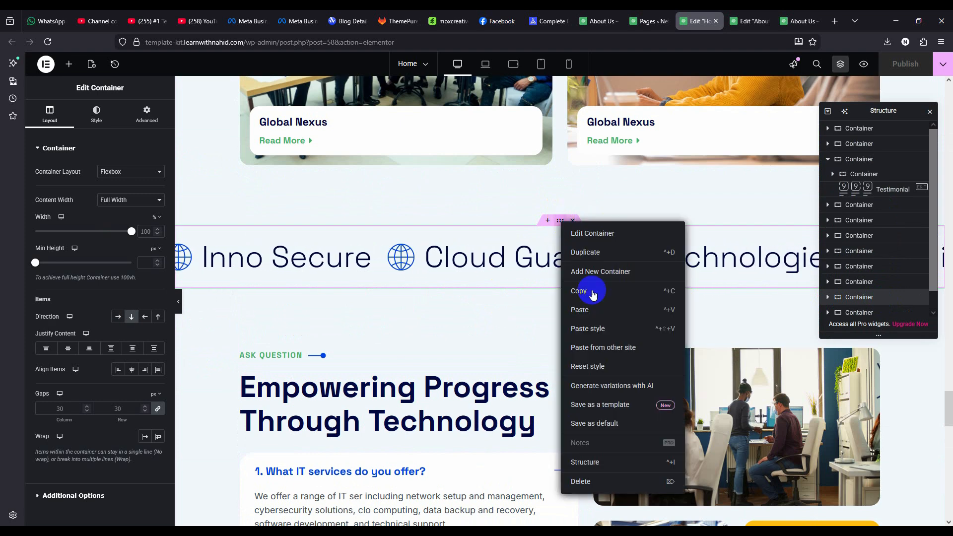
left_click(611, 292)
Step: Delete the about-section template from the library opened on the About Us page, then close the library
left_click(737, 16)
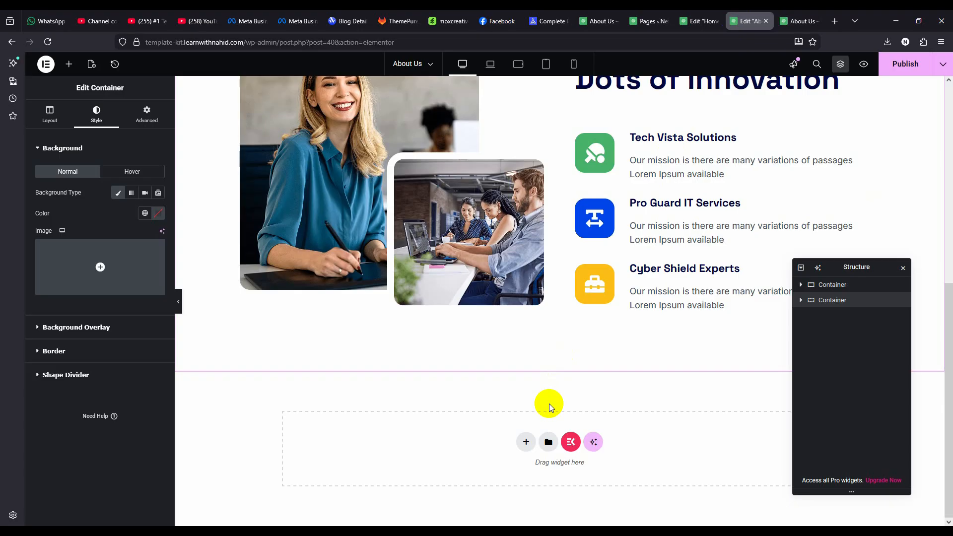
left_click(549, 442)
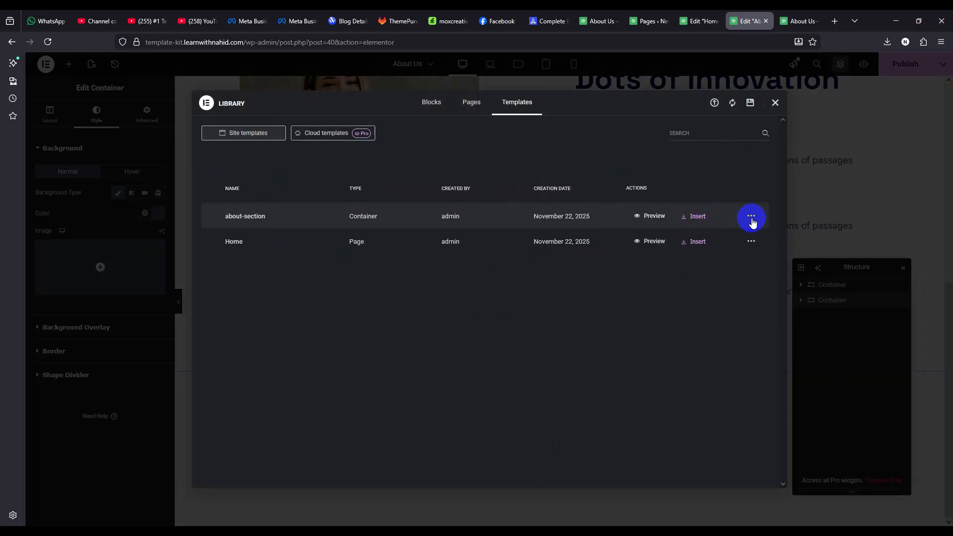
left_click(738, 270)
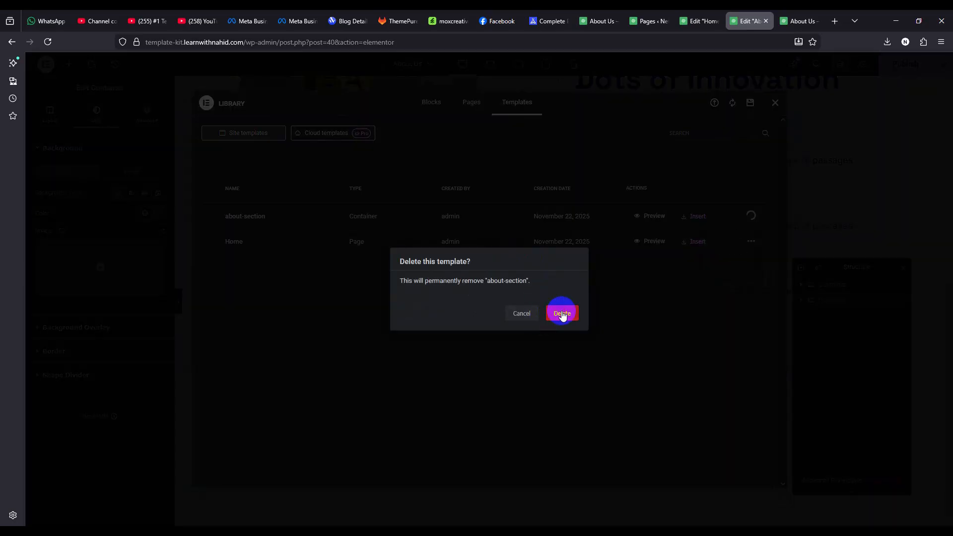
left_click(562, 315)
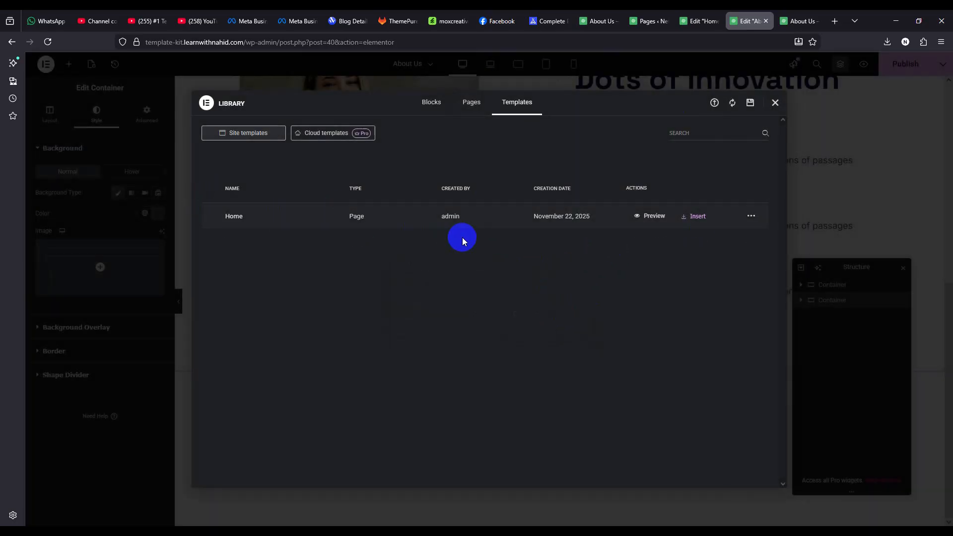
left_click(775, 104)
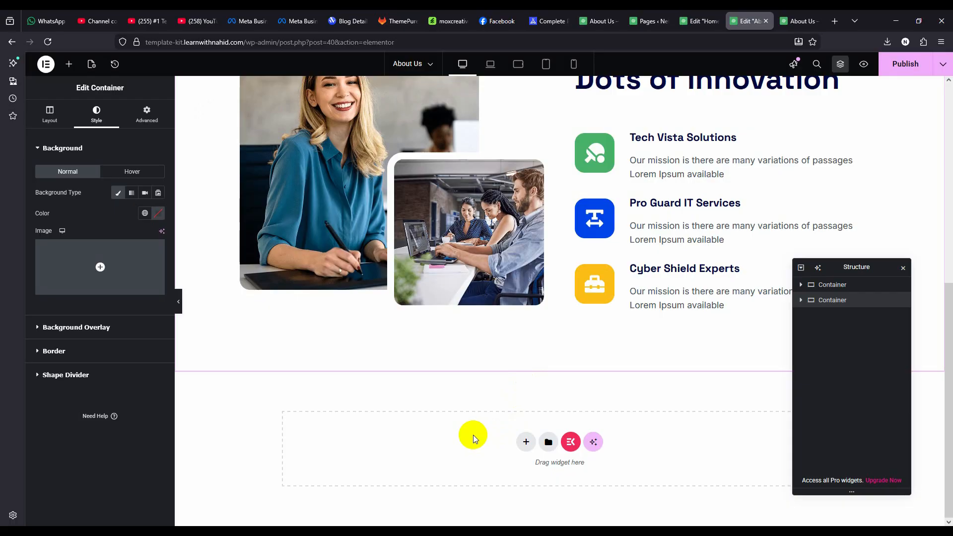
Step: Paste the scrolling text container below the Our Features section of the About Us page and clear its background color
right_click(473, 435)
left_click(506, 442)
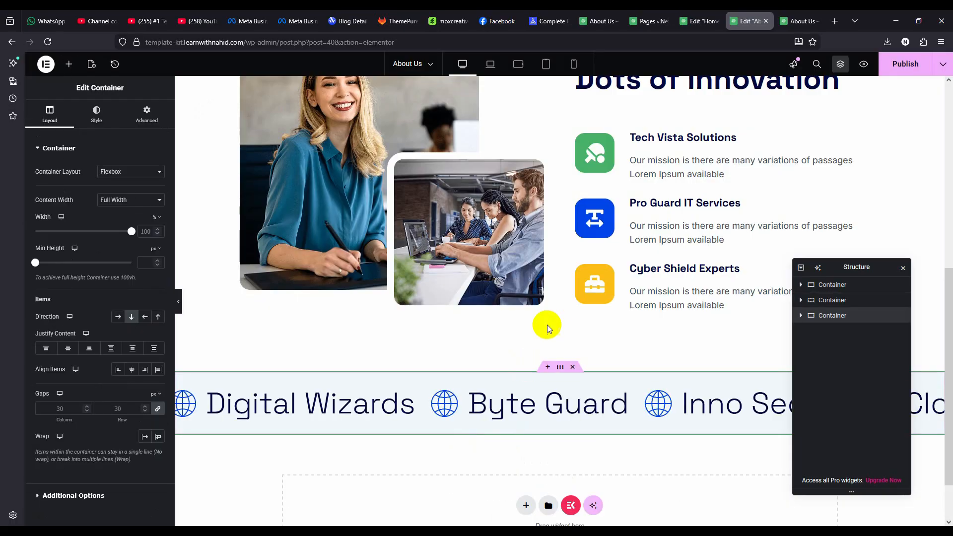
scroll(514, 283, "down", 2)
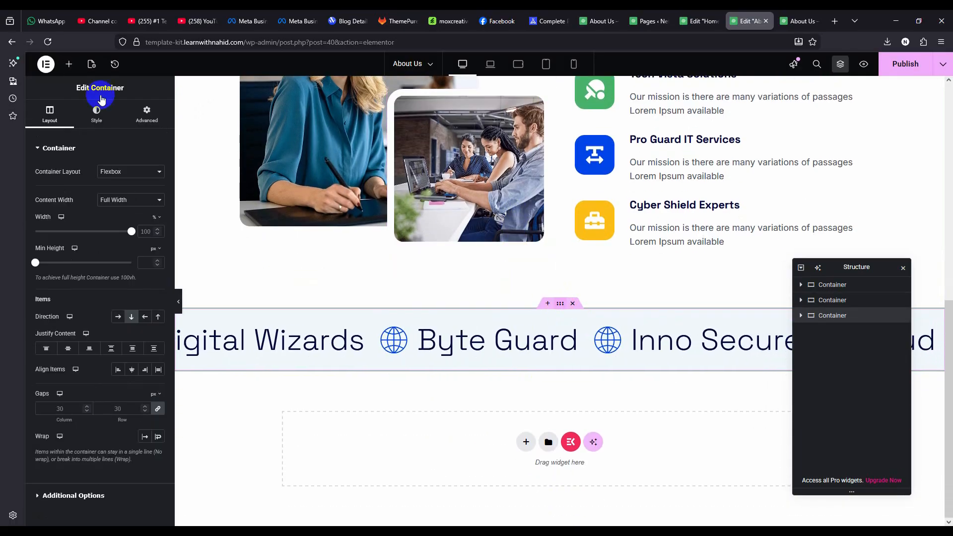
left_click(96, 114)
left_click(158, 213)
left_click(534, 352)
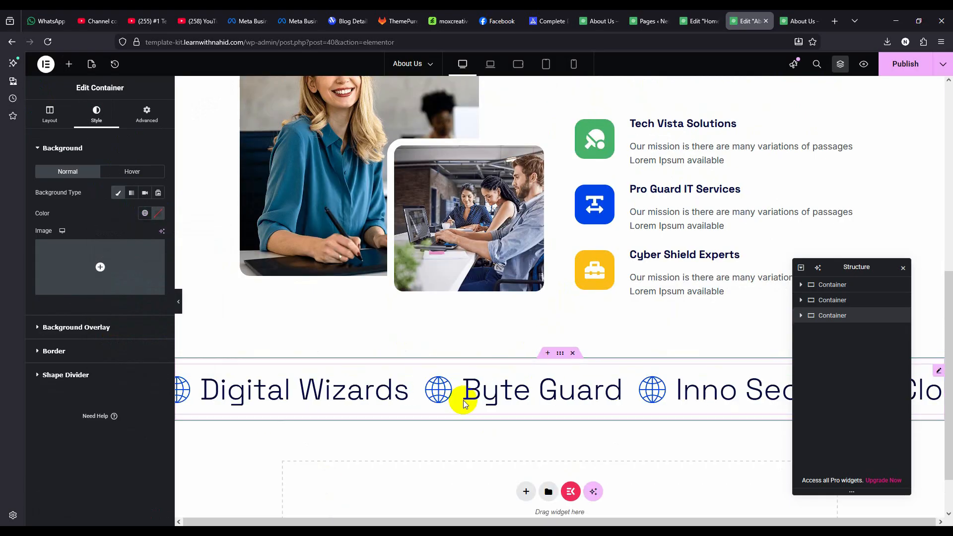
Step: Examine the Who We Are section and the sections below it in the Figma About Us design
left_click(349, 533)
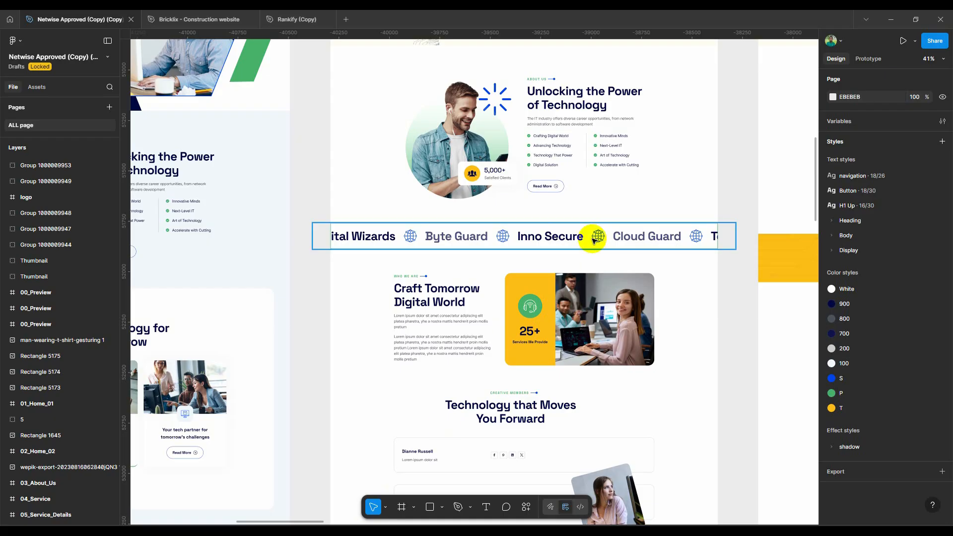
scroll(560, 236, "up", 2)
scroll(570, 118, "down", 2)
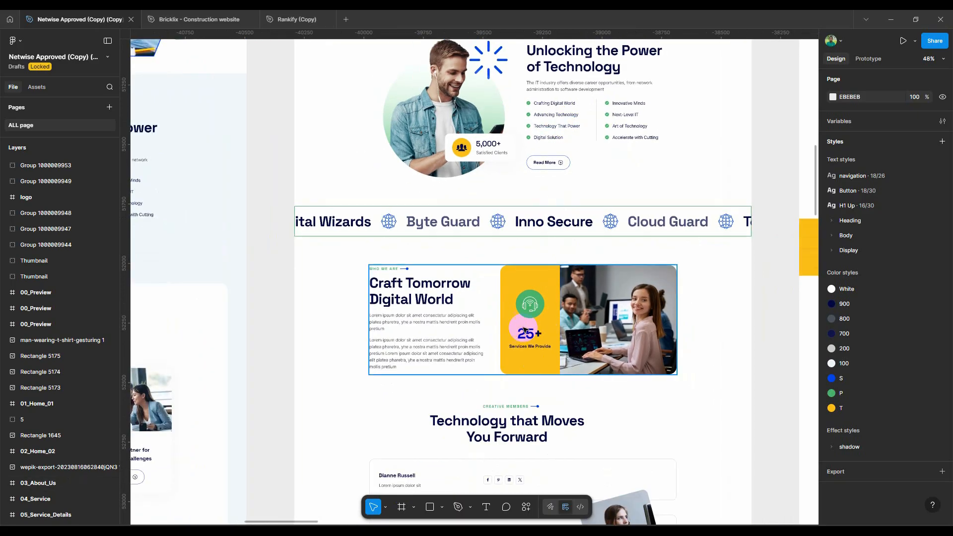
left_click(407, 297)
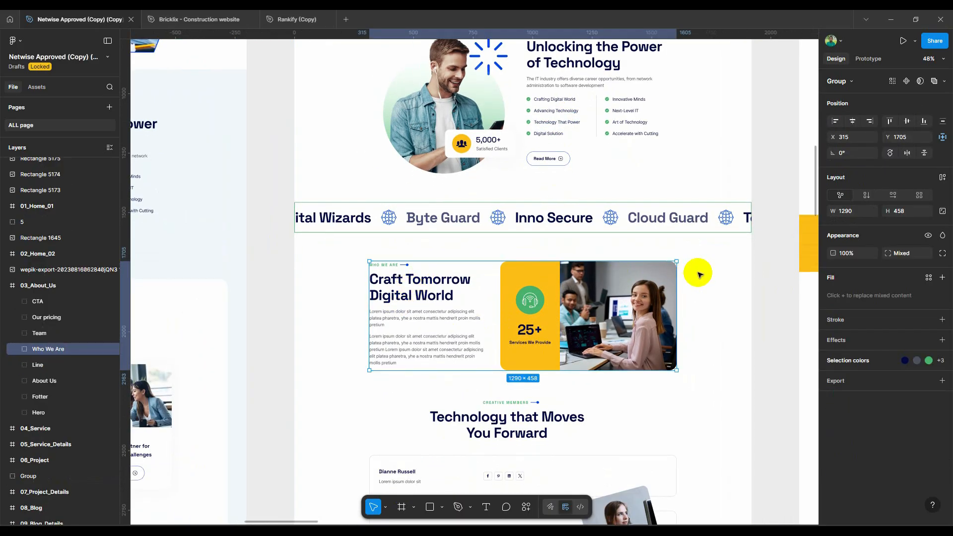
scroll(697, 268, "down", 3)
scroll(512, 224, "down", 5)
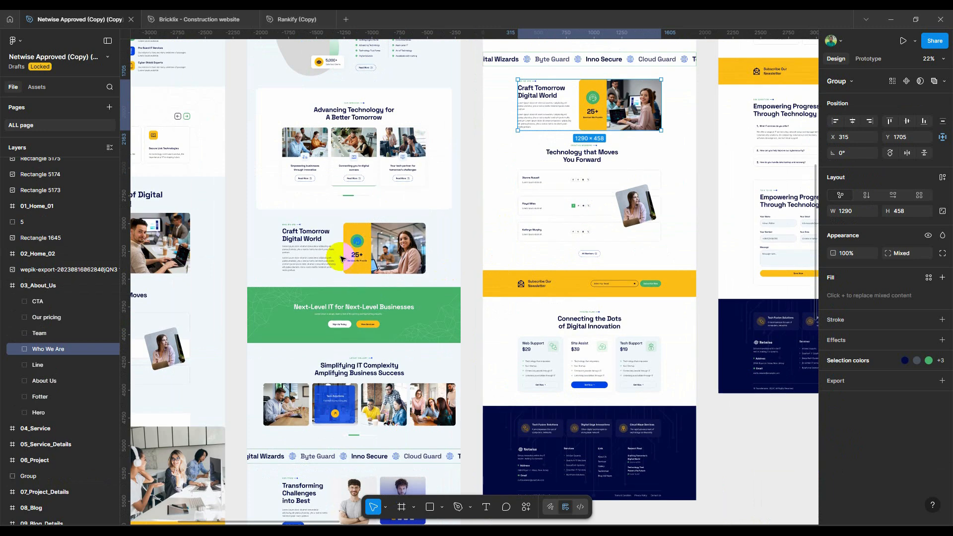
scroll(648, 99, "up", 4)
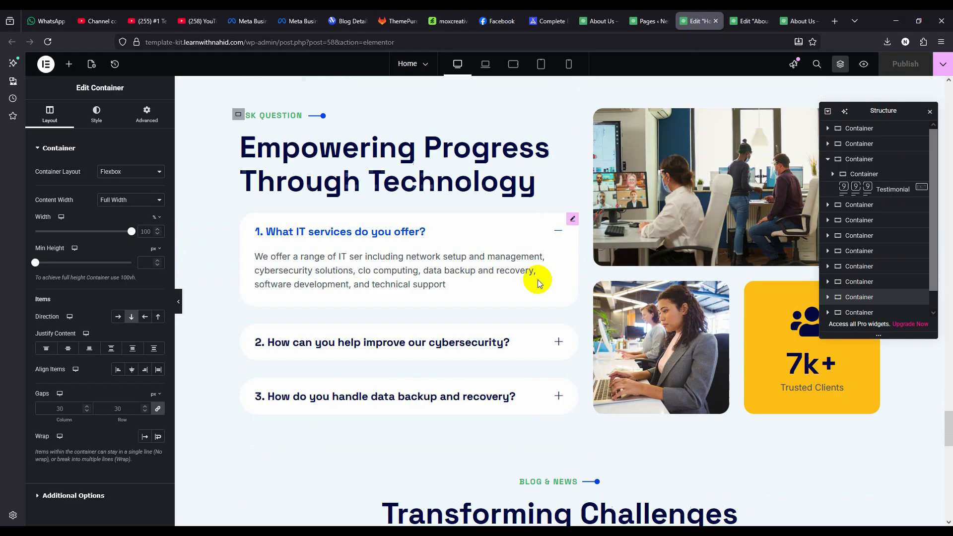
Step: Find the Creative Members section on the Home page and copy its container
scroll(537, 281, "down", 10)
scroll(547, 279, "up", 15)
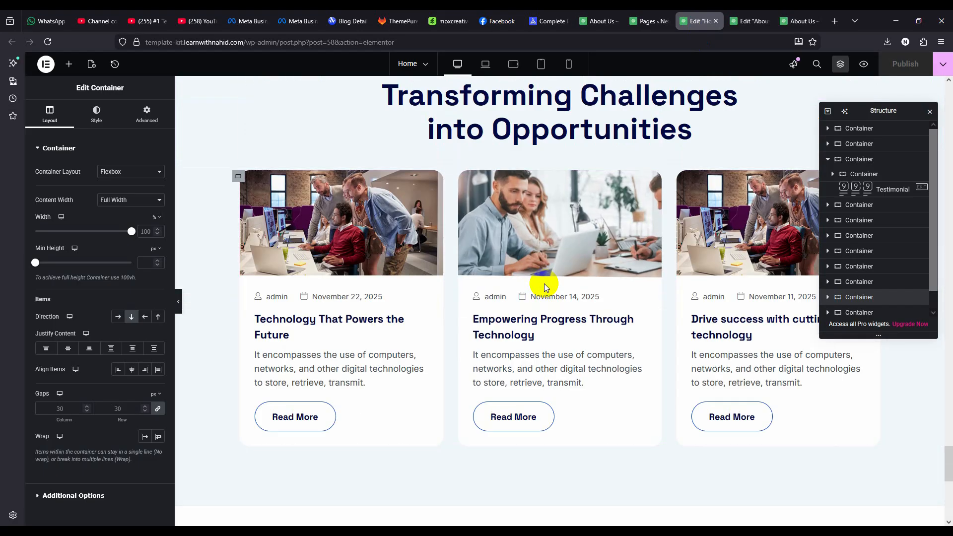
scroll(535, 284, "up", 5)
scroll(528, 272, "down", 15)
scroll(528, 272, "up", 10)
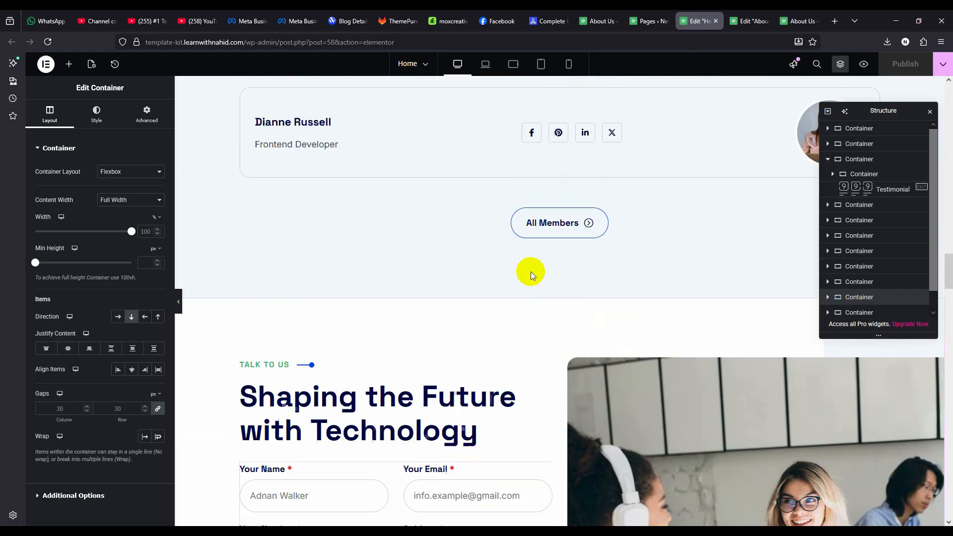
scroll(535, 271, "up", 3)
right_click(560, 224)
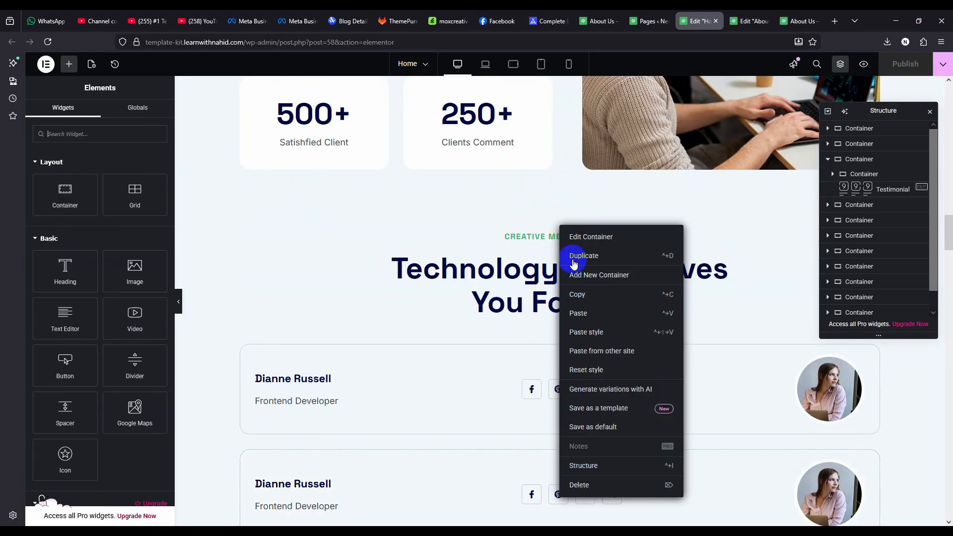
Step: Paste the Creative Members container below the scrolling text on the About Us page and review the pasted section
left_click(745, 20)
scroll(521, 347, "down", 1)
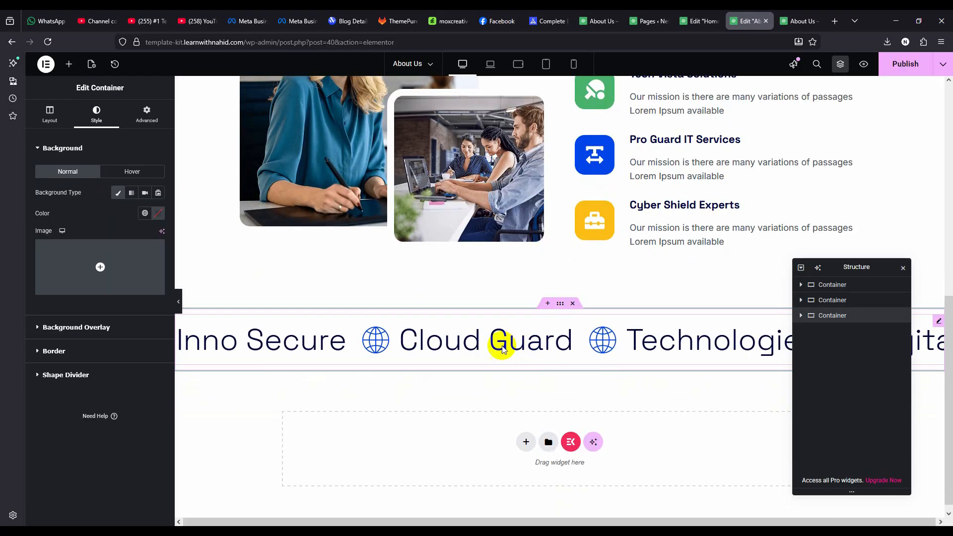
right_click(448, 437)
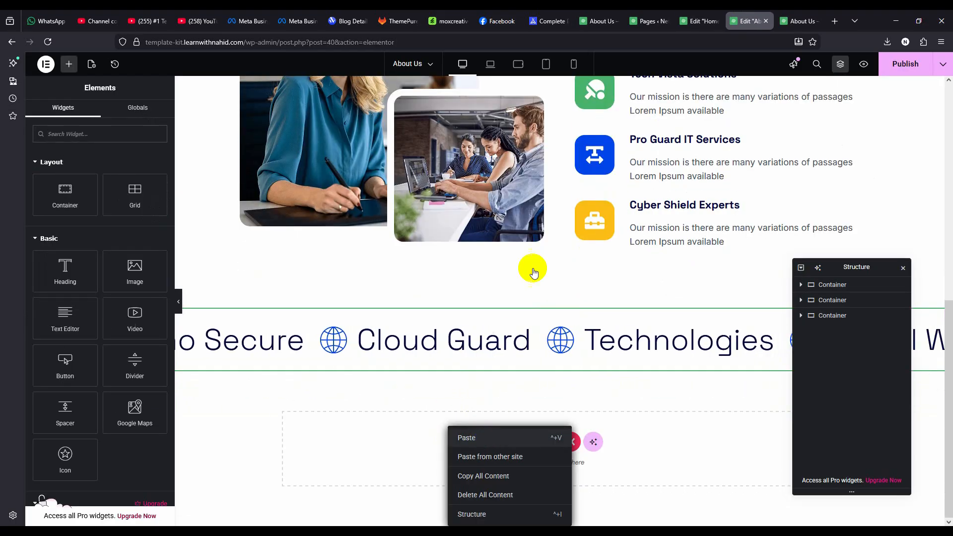
key("ctrl+v")
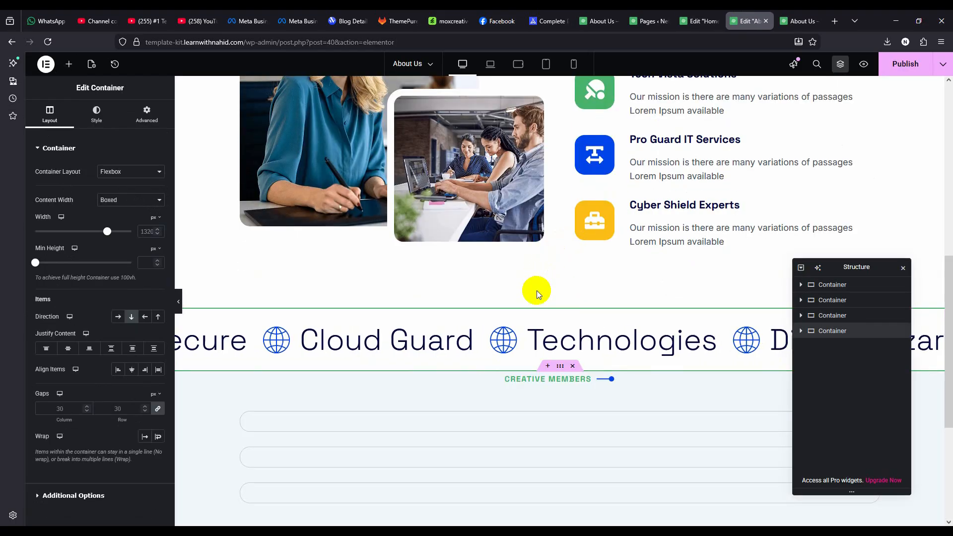
scroll(541, 303, "down", 3)
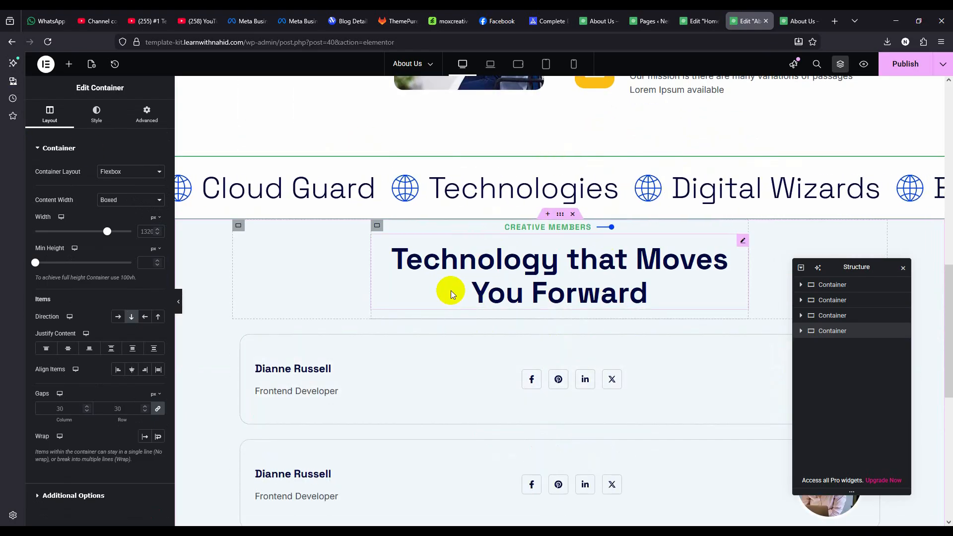
scroll(454, 307, "down", 5)
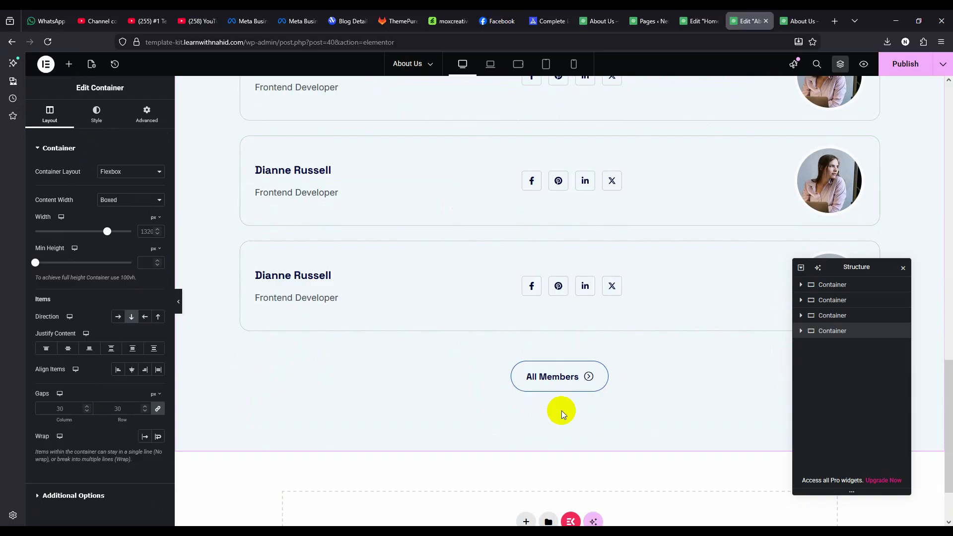
Step: Clear the background color of the pasted Creative Members container
key("Print")
left_click_drag(577, 391, 491, 453)
scroll(530, 415, "up", 5)
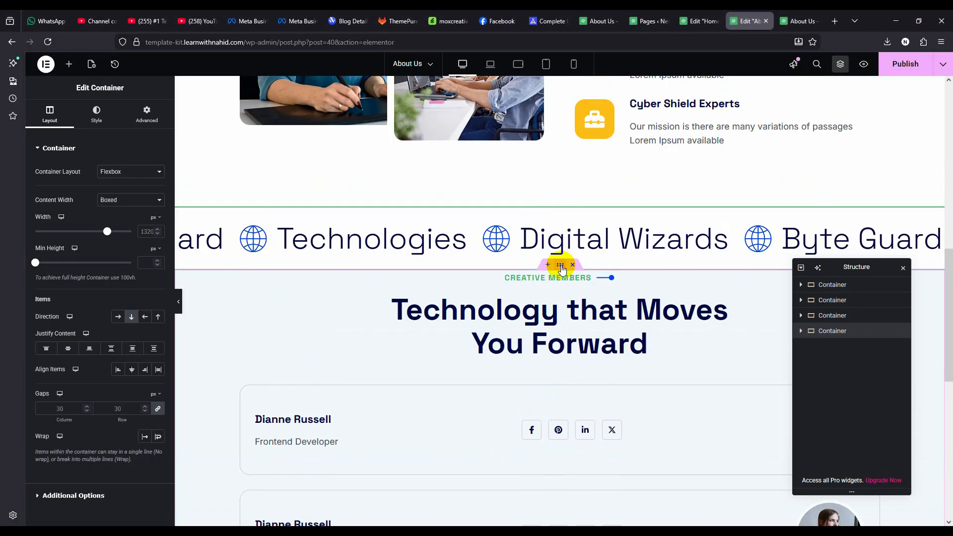
left_click(97, 113)
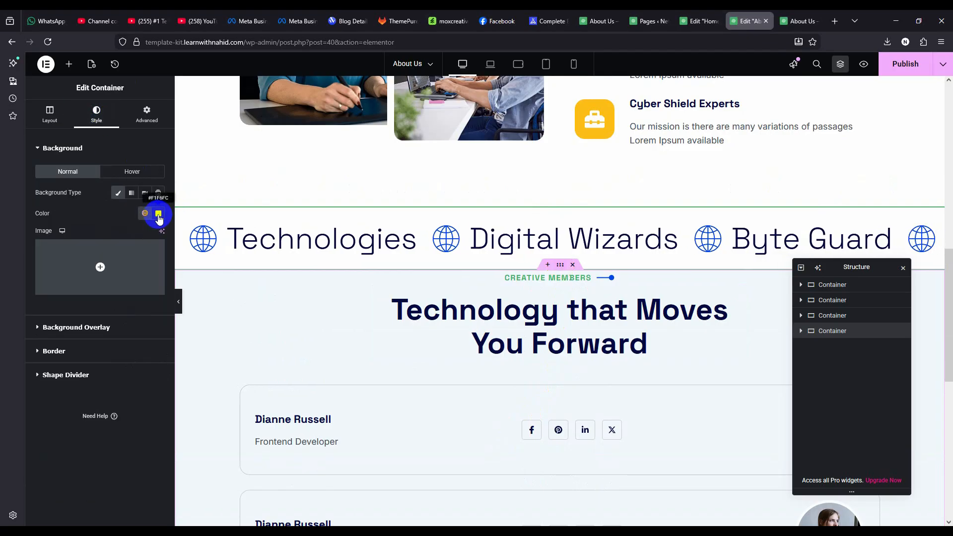
left_click(159, 213)
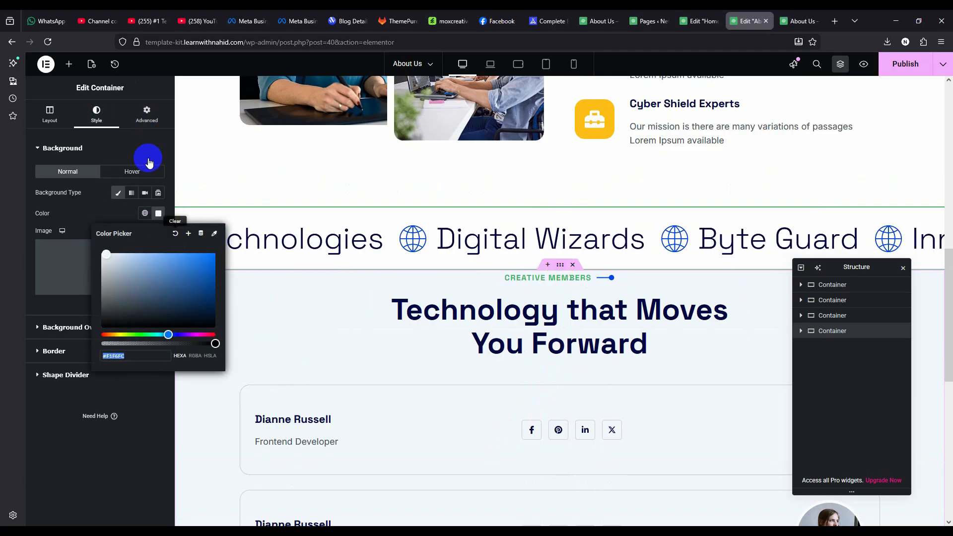
Step: Set the Creative Members container's top padding to 120 px and switch the page to the mobile preview
left_click(147, 113)
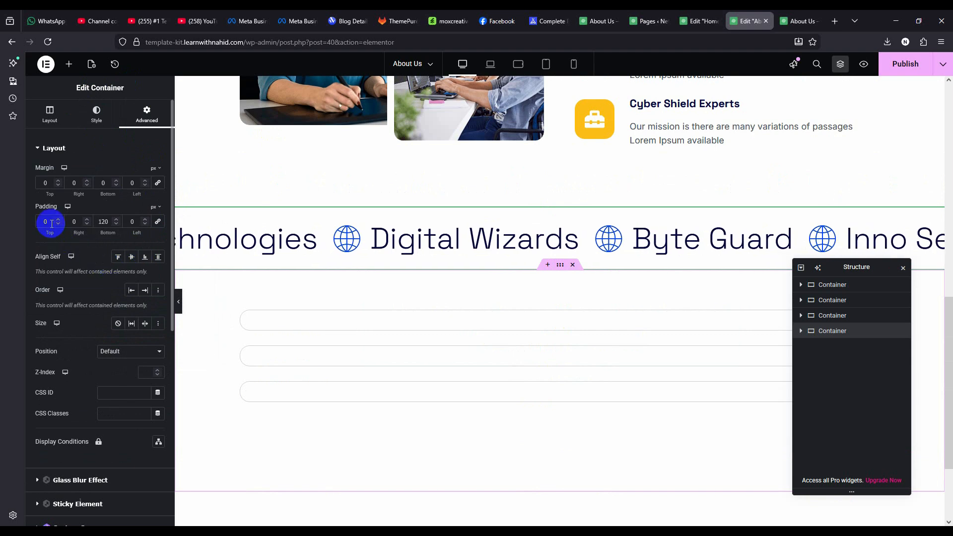
type("120")
left_click(574, 63)
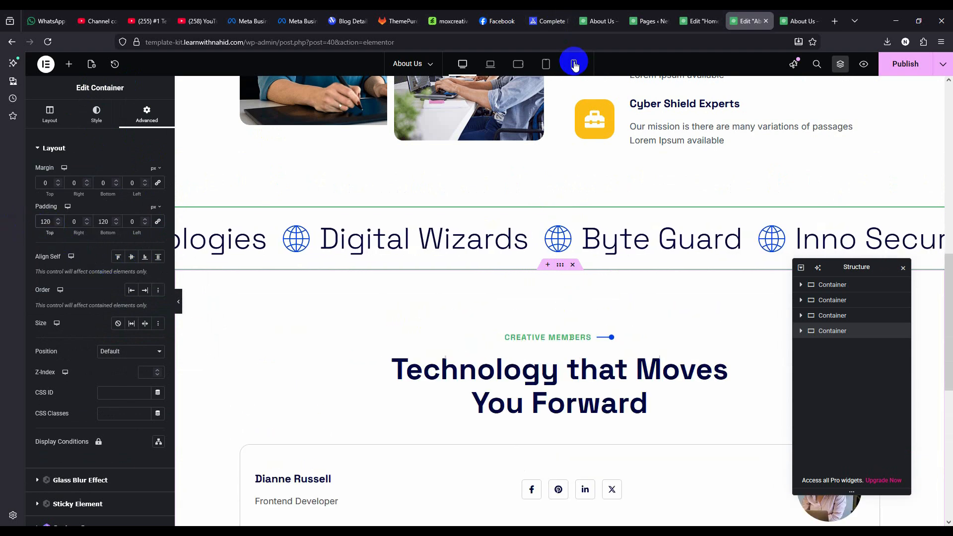
Step: Set the Creative Members container's top and bottom padding to 80 px for the tablet view and return to the desktop preview
left_click(546, 63)
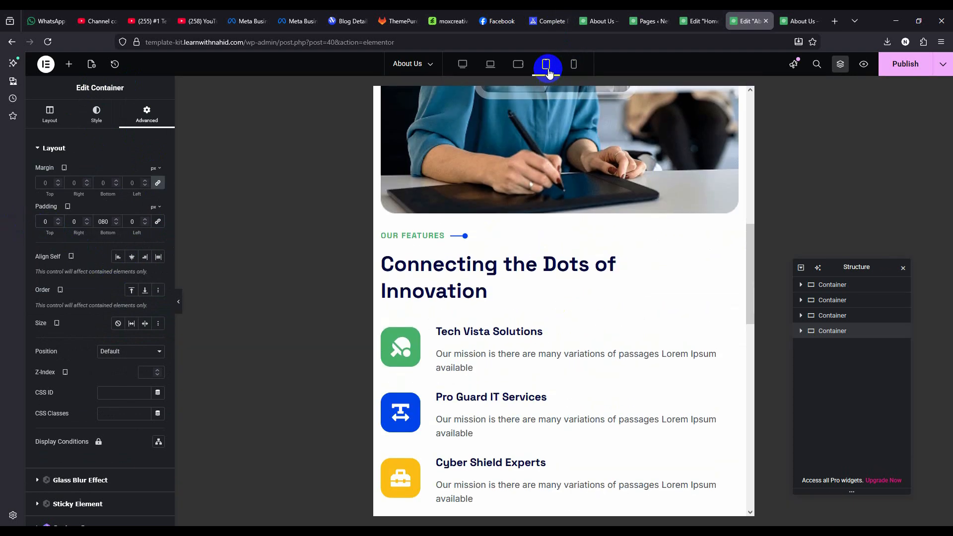
scroll(561, 276, "down", 5)
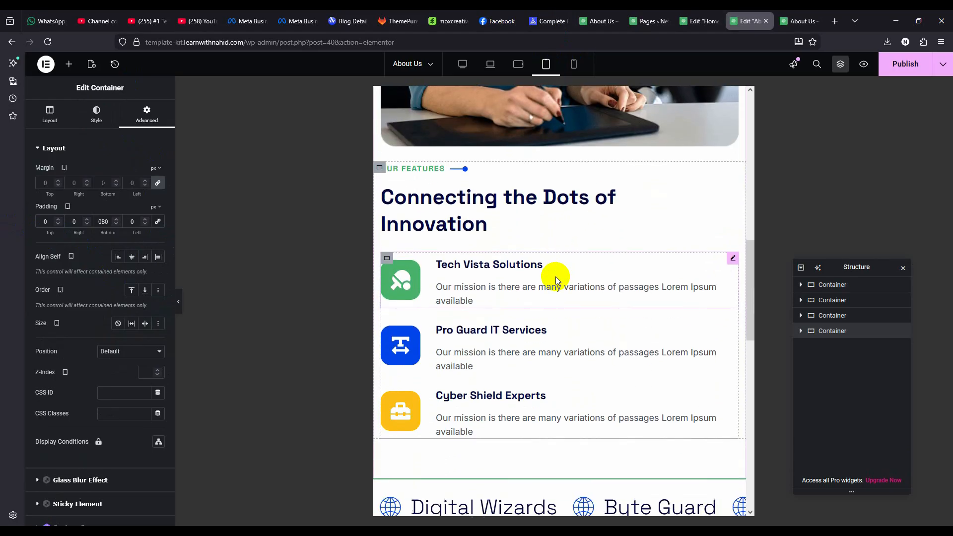
left_click(113, 263)
left_click(102, 222)
key("BackSpace")
left_click(52, 222)
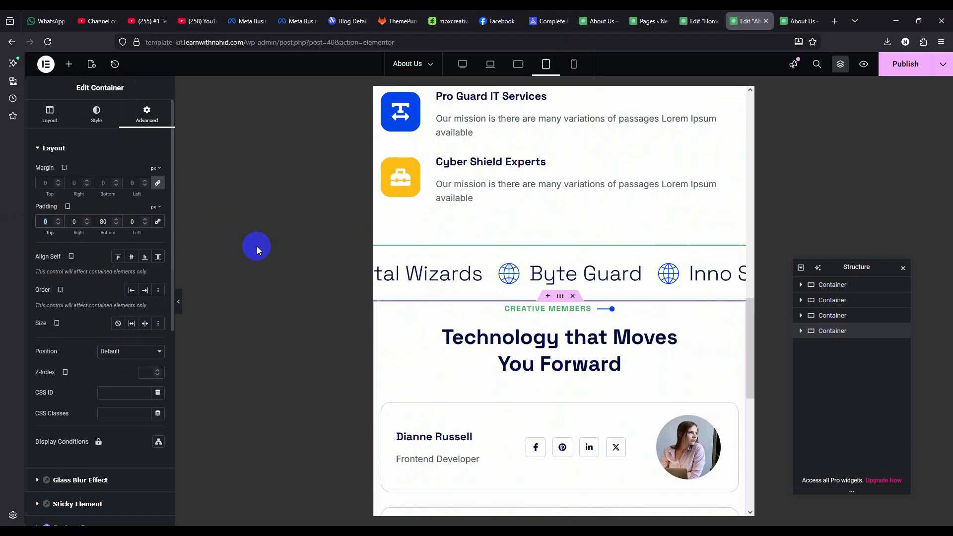
type("80")
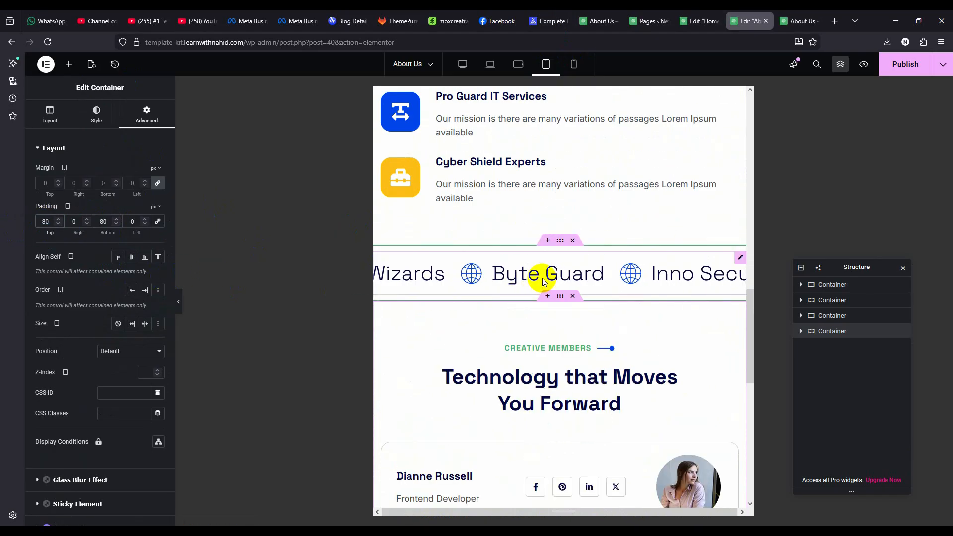
left_click(463, 64)
Step: Check the Figma design for the section below Creative Members and copy the Subscribe Our Newsletter container from the Home page
scroll(407, 287, "up", 5)
scroll(404, 288, "down", 5)
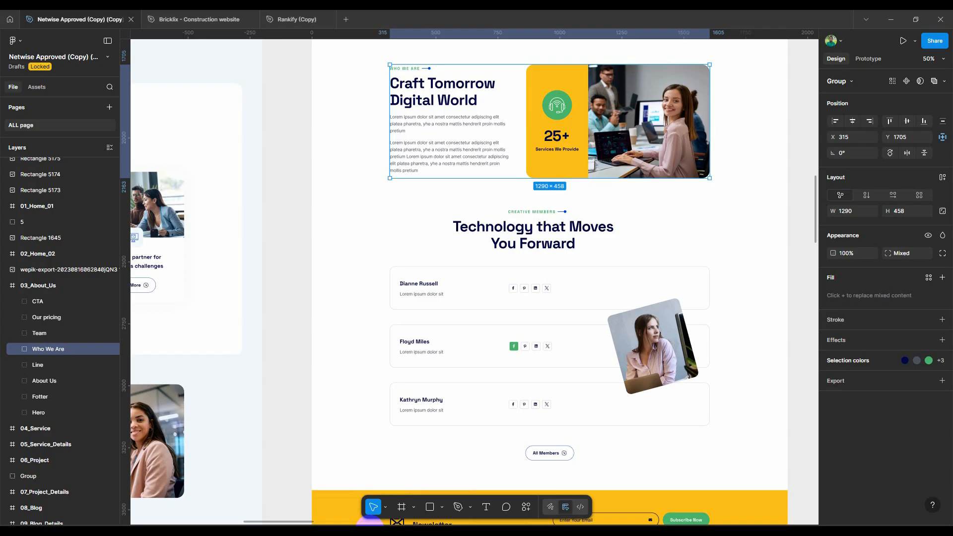
scroll(370, 522, "down", 5)
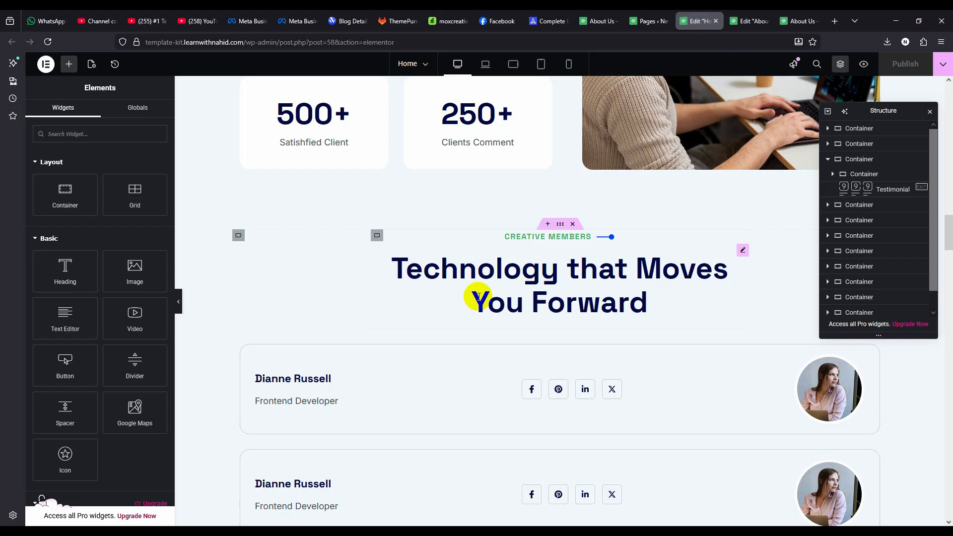
scroll(453, 304, "down", 10)
scroll(551, 220, "down", 1)
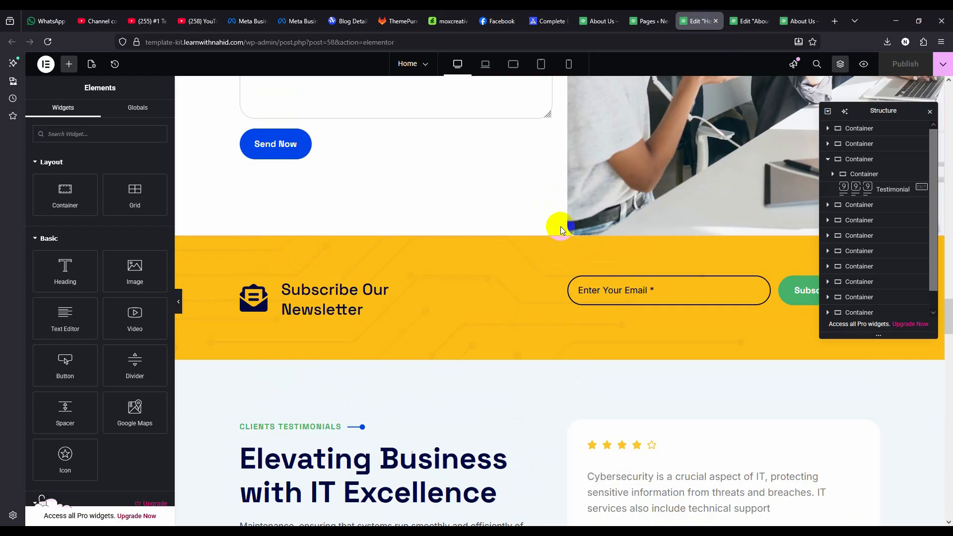
right_click(561, 237)
left_click(592, 304)
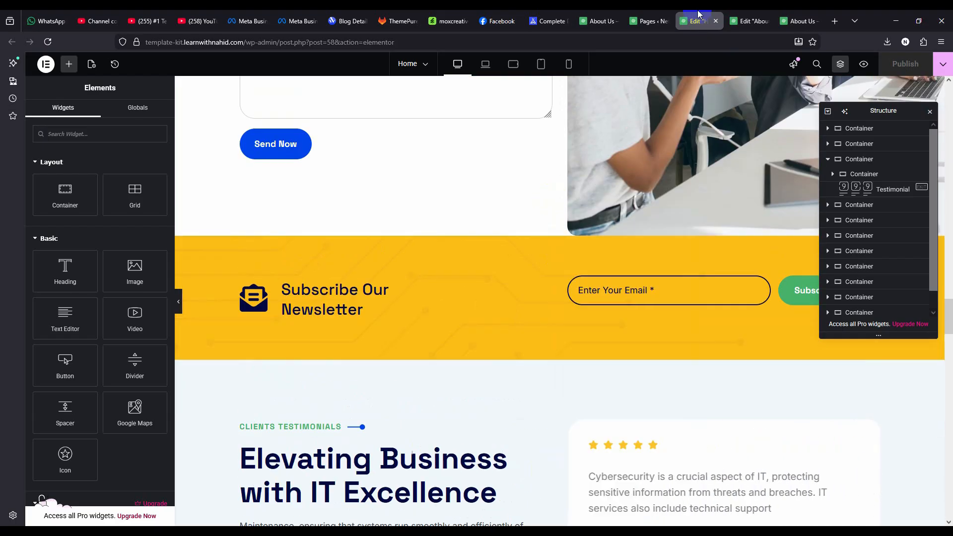
Step: Paste the Subscribe Our Newsletter container below the Creative Members section on the About Us page
left_click(750, 21)
scroll(546, 278, "down", 2)
right_click(478, 430)
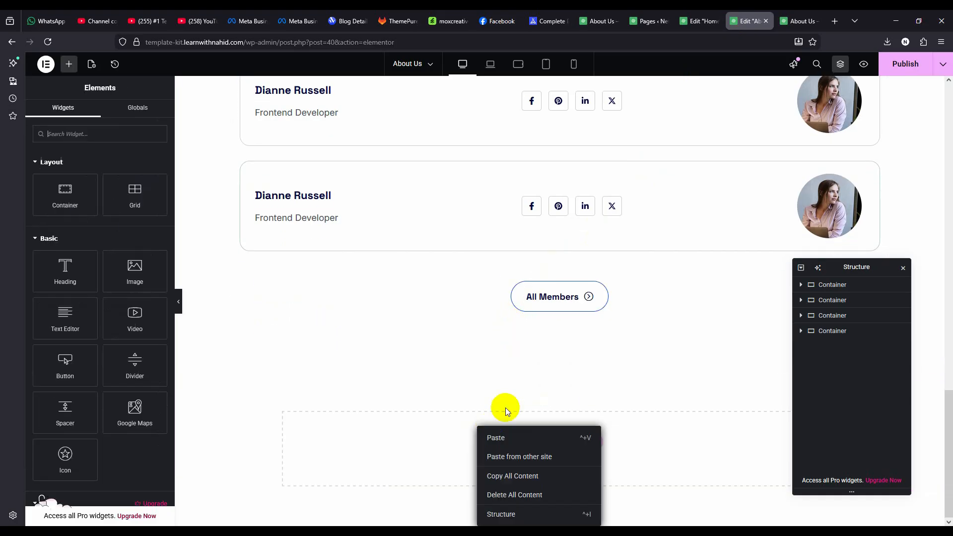
key("ctrl+v")
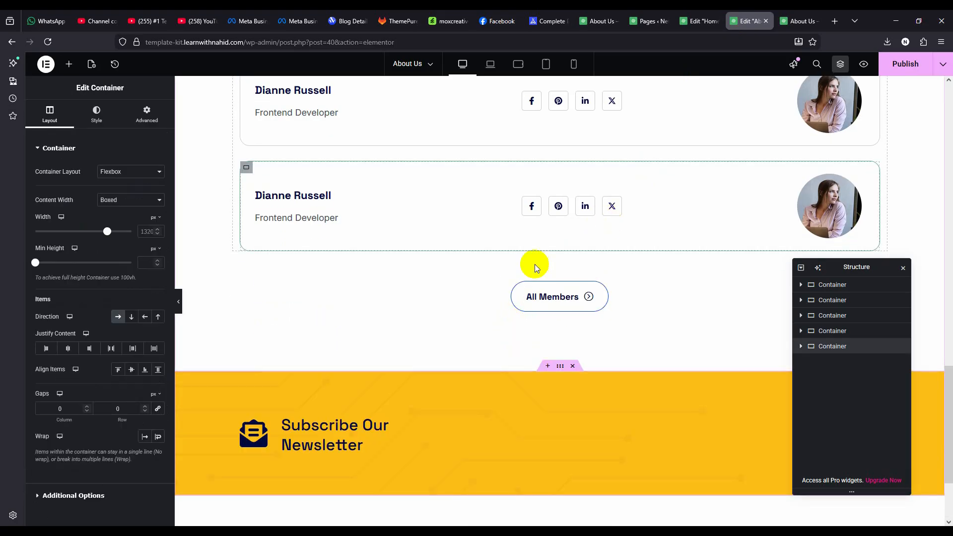
scroll(622, 330, "down", 3)
Step: Examine the pricing plan section below the newsletter in the Figma design and compare it with the About Us page
left_click(340, 532)
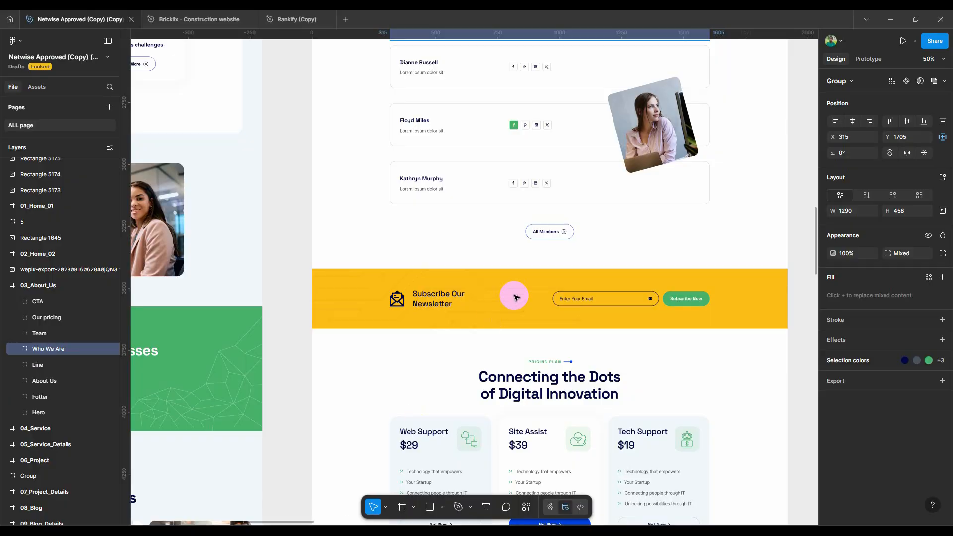
scroll(515, 297, "down", 4)
left_click(596, 251)
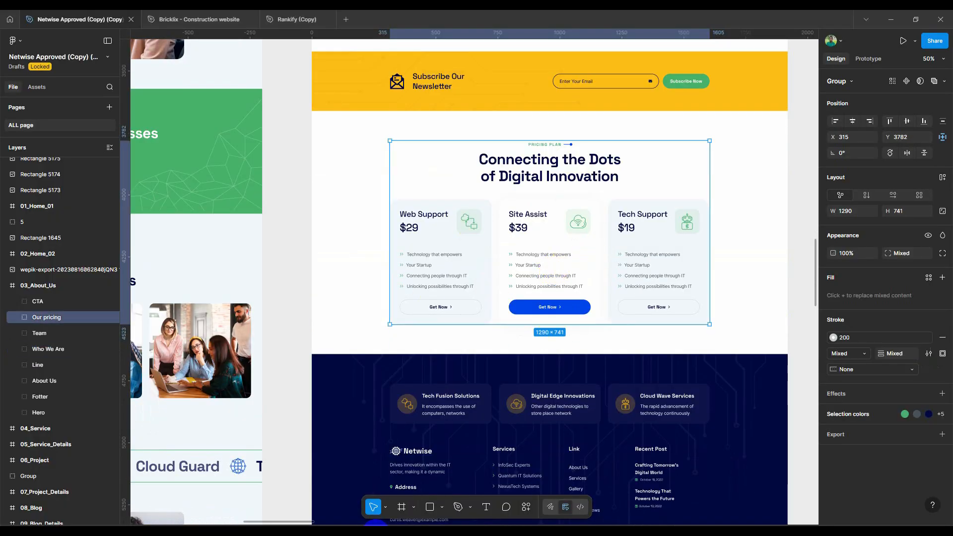
left_click(375, 532)
scroll(712, 264, "up", 1)
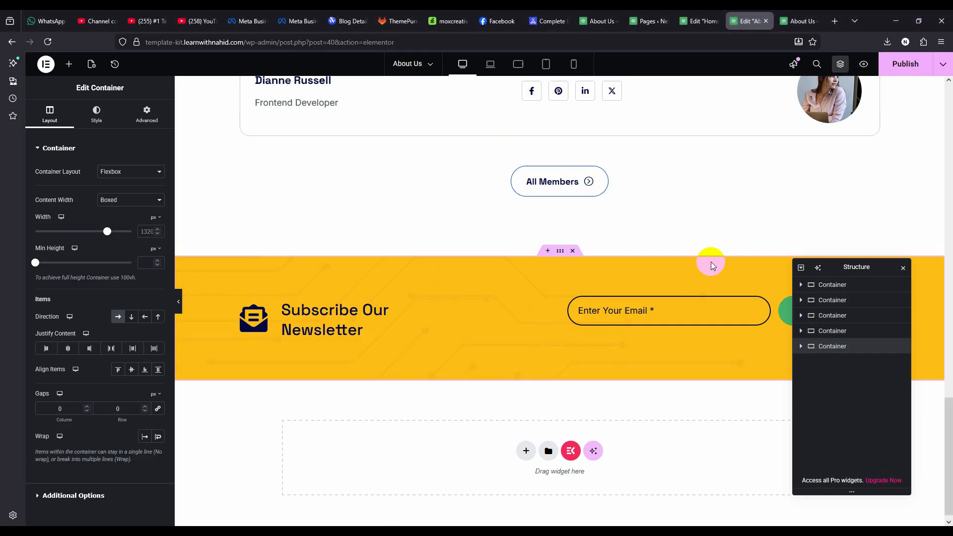
Step: Publish the About Us page and reload the editor
scroll(712, 265, "up", 15)
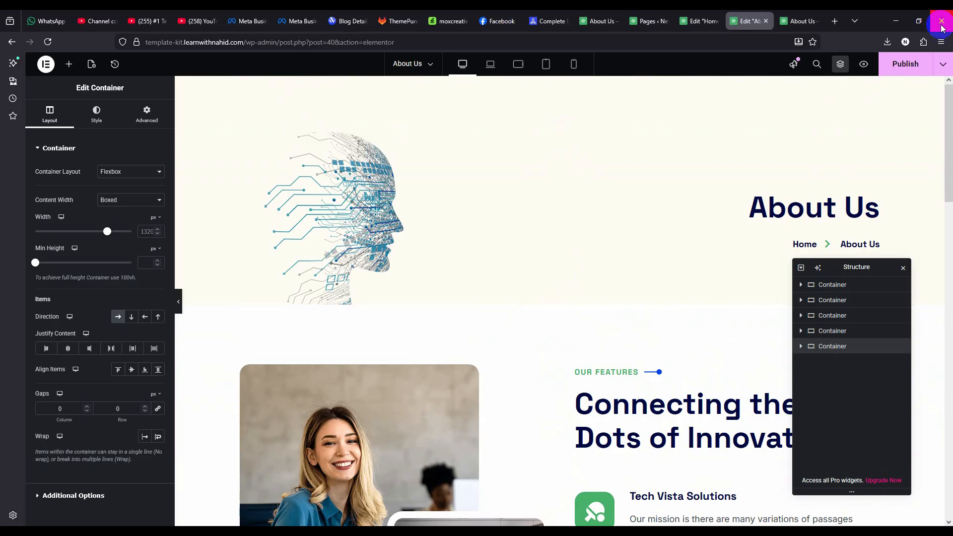
left_click(906, 64)
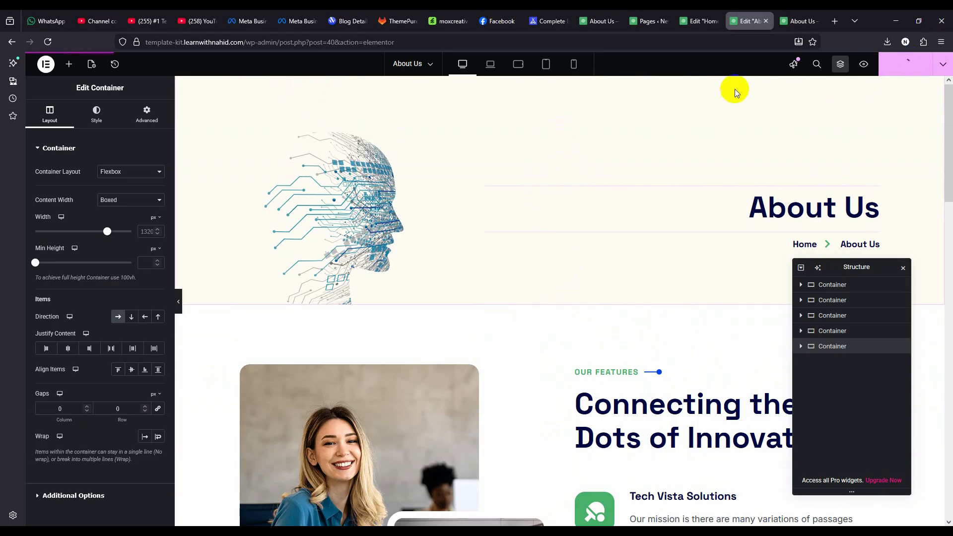
left_click(47, 42)
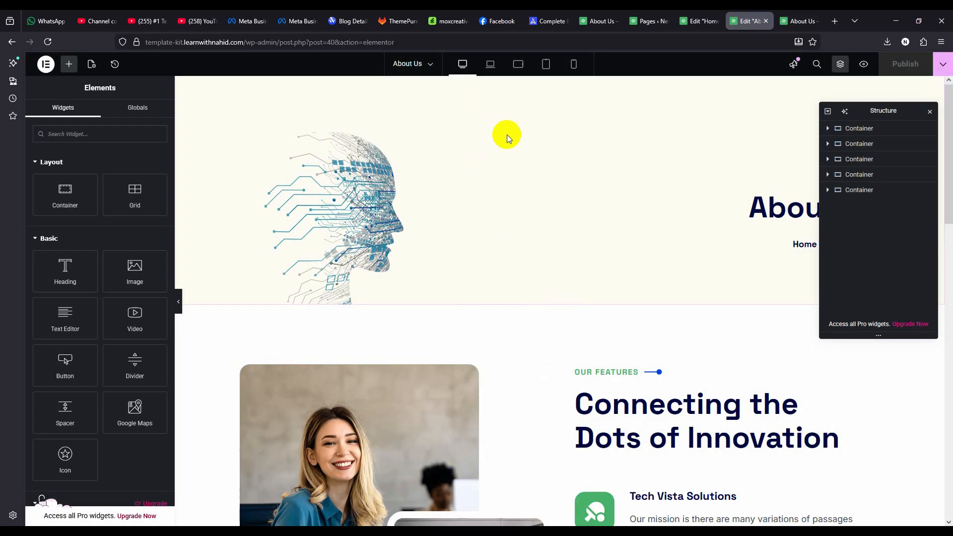
Step: Look through the reloaded About Us page and compare it with the Home page in the editor
scroll(590, 292, "down", 4)
scroll(590, 292, "down", 9)
left_click(690, 18)
scroll(684, 193, "up", 6)
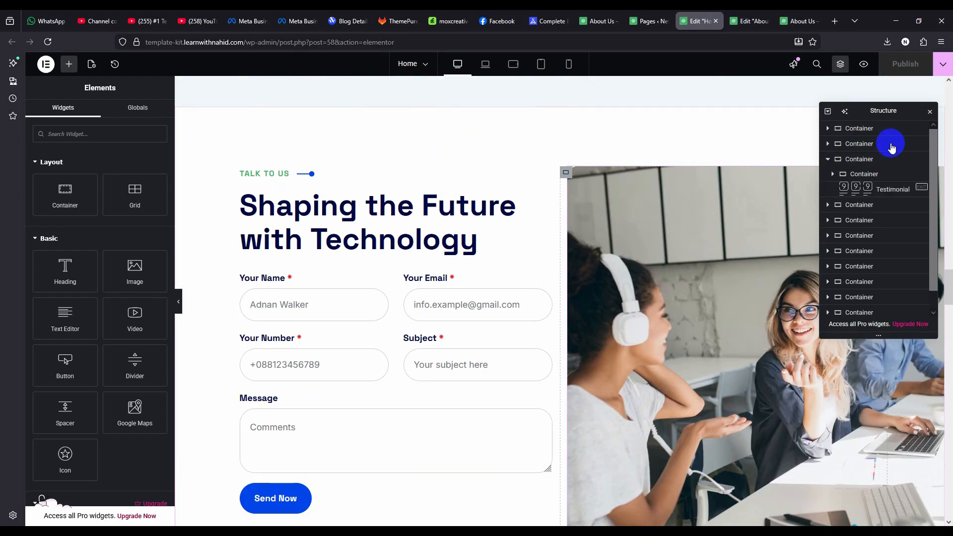
scroll(943, 159, "up", 10)
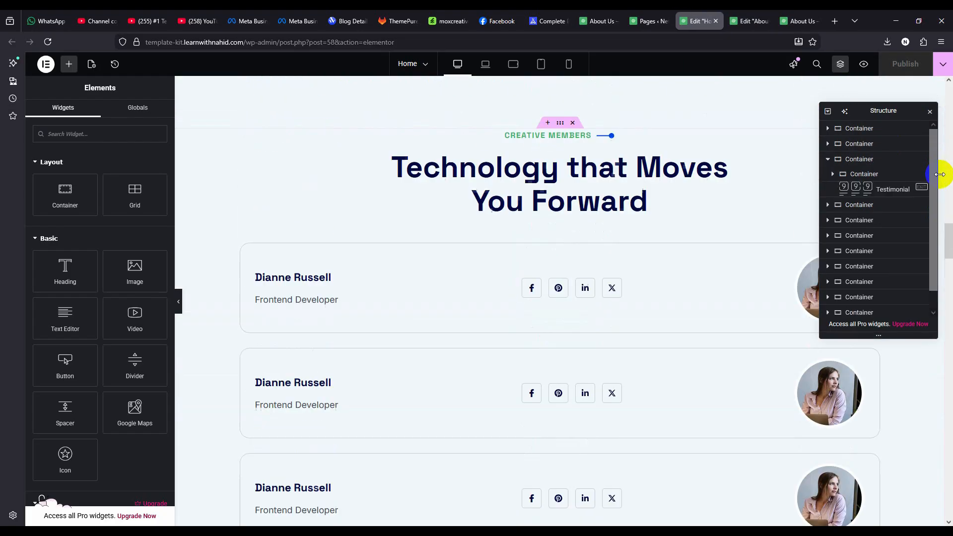
Step: Reload the live About Us page and review its sections down to Creative Members
left_click(808, 17)
left_click(33, 39)
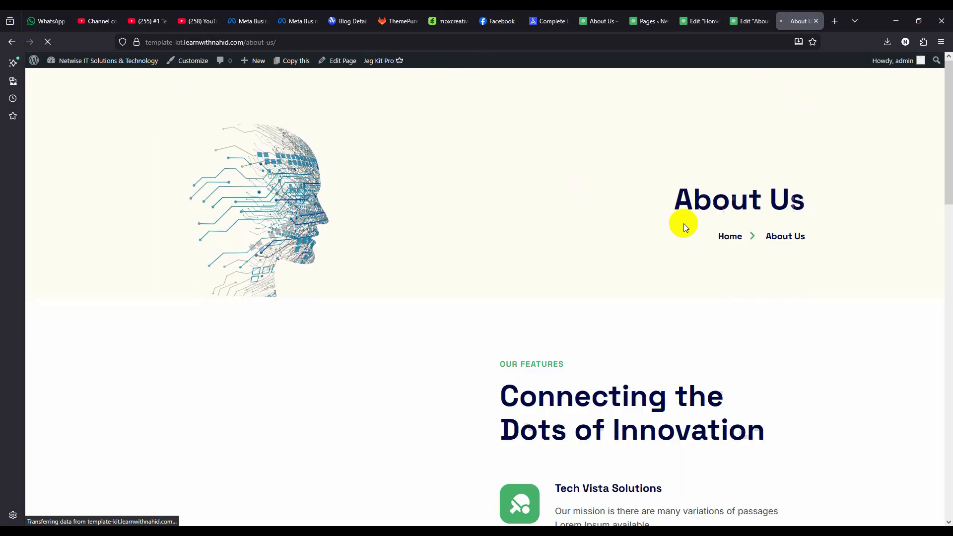
left_click_drag(739, 244, 596, 193)
left_click(392, 192)
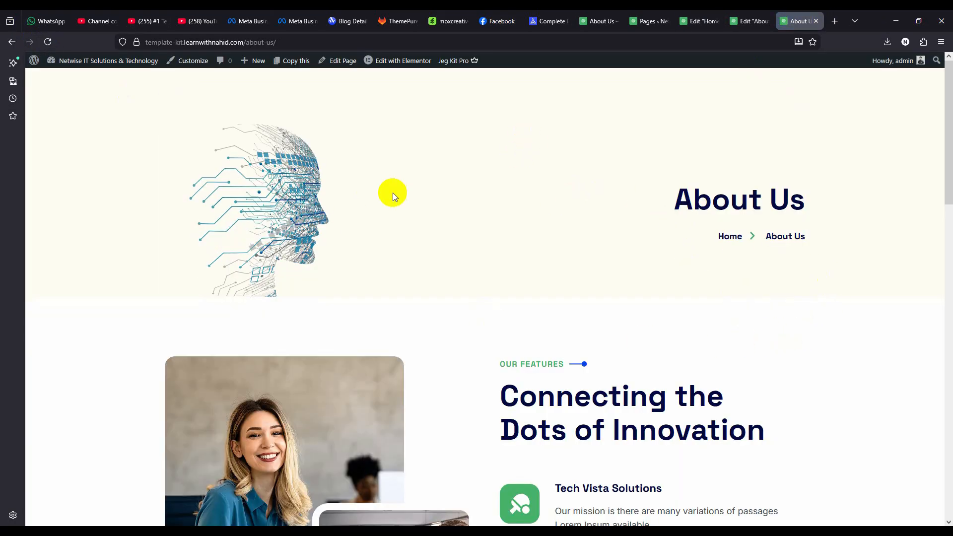
scroll(620, 209, "down", 15)
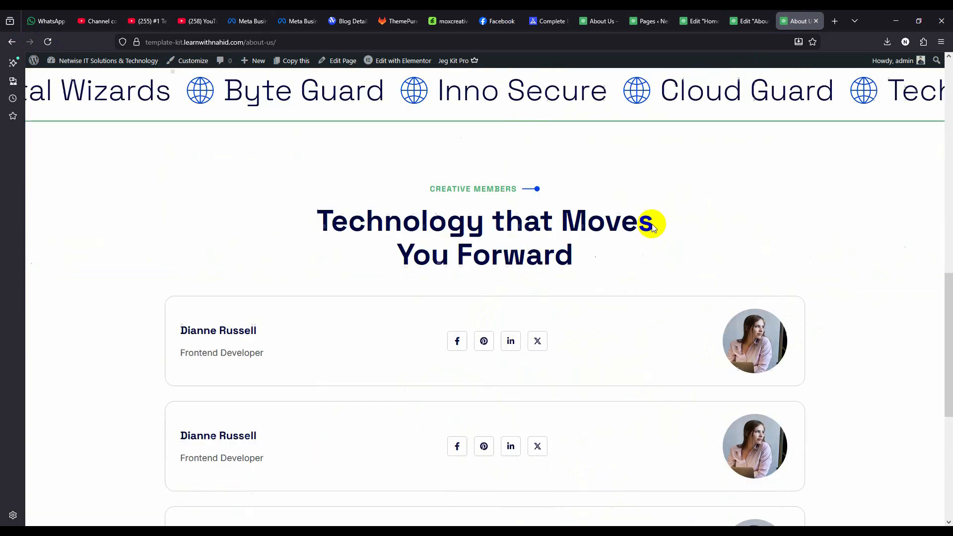
Step: Open the About Us page's WordPress settings, switch it to a template with the site header and footer, and update the page
left_click(705, 21)
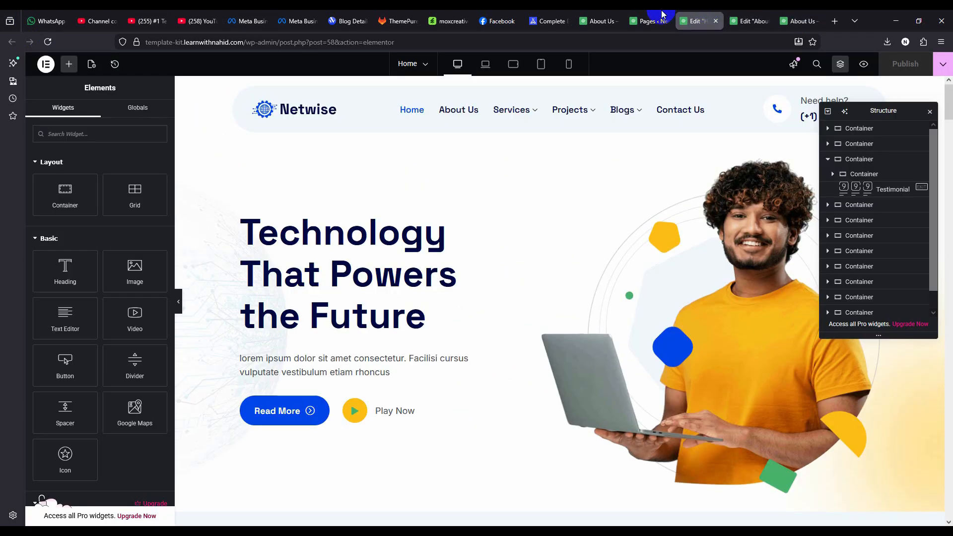
left_click(654, 20)
mouse_move(145, 190)
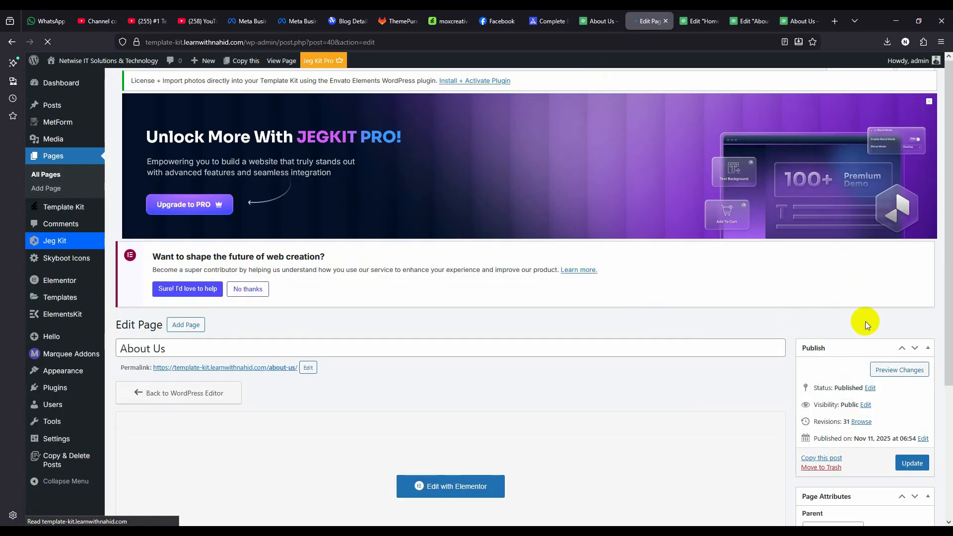
scroll(864, 320, "down", 4)
left_click(852, 379)
left_click(848, 418)
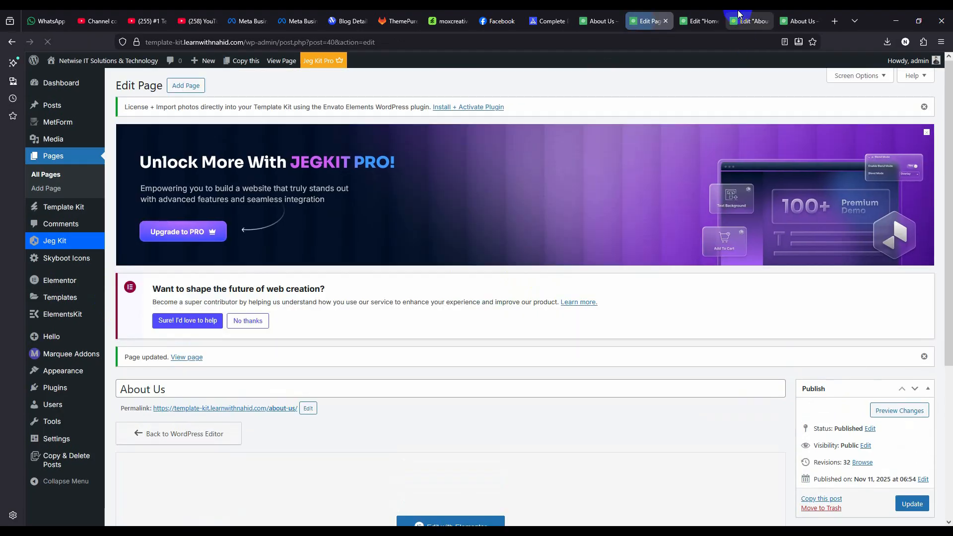
Step: Reload the About Us page in the editor and on the live site, and check its header, newsletter section and footer
left_click(749, 21)
scroll(664, 219, "up", 15)
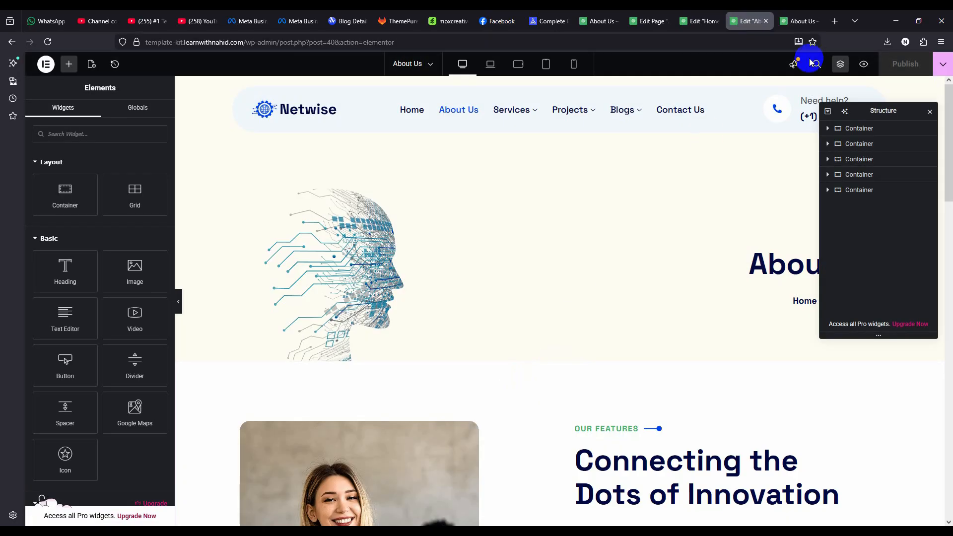
scroll(569, 267, "down", 3)
scroll(681, 245, "up", 3)
left_click(796, 19)
scroll(874, 247, "up", 2)
key("ctrl+r")
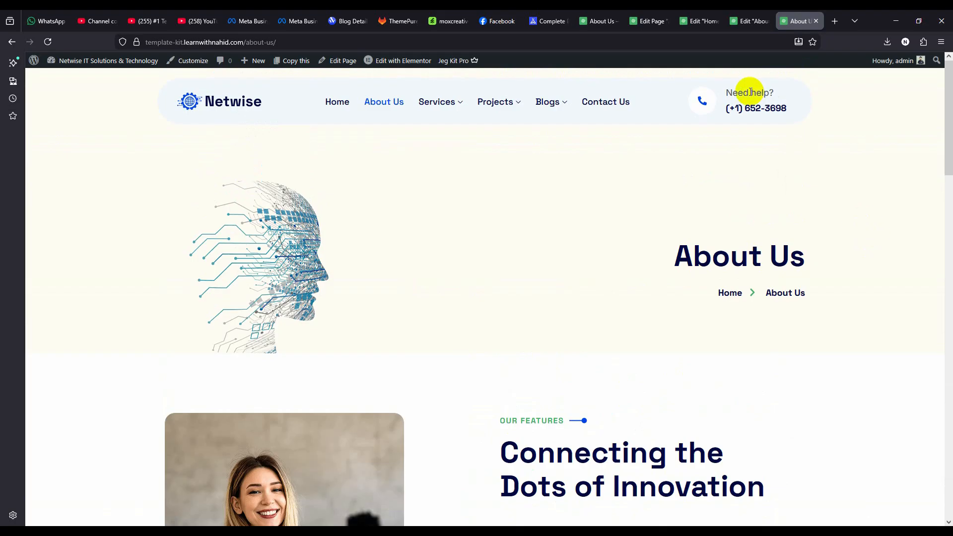
left_click_drag(948, 142, 951, 460)
scroll(409, 505, "up", 1)
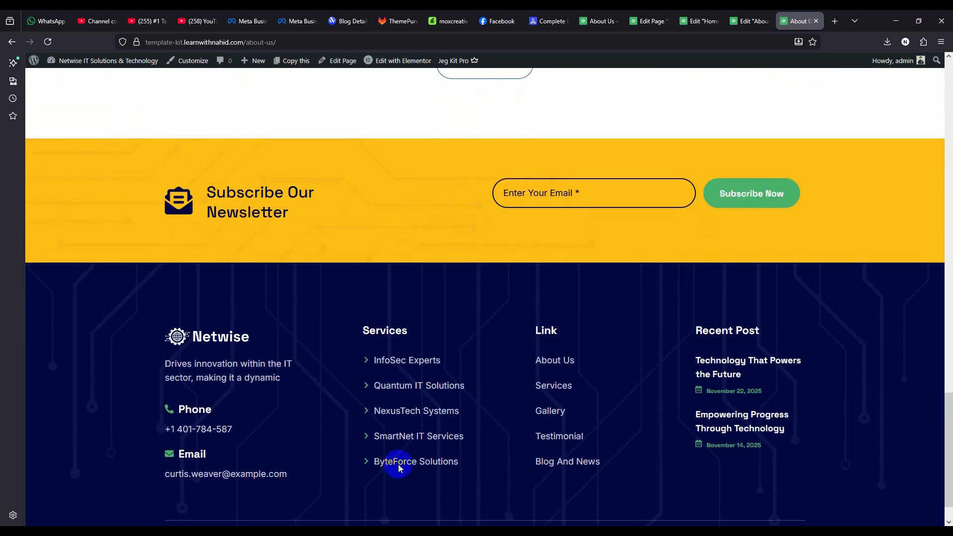
left_click(574, 188)
Step: Compare the Figma pricing plan and footer with the newsletter and footer area of the live About Us page
left_click(391, 531)
scroll(566, 119, "down", 1)
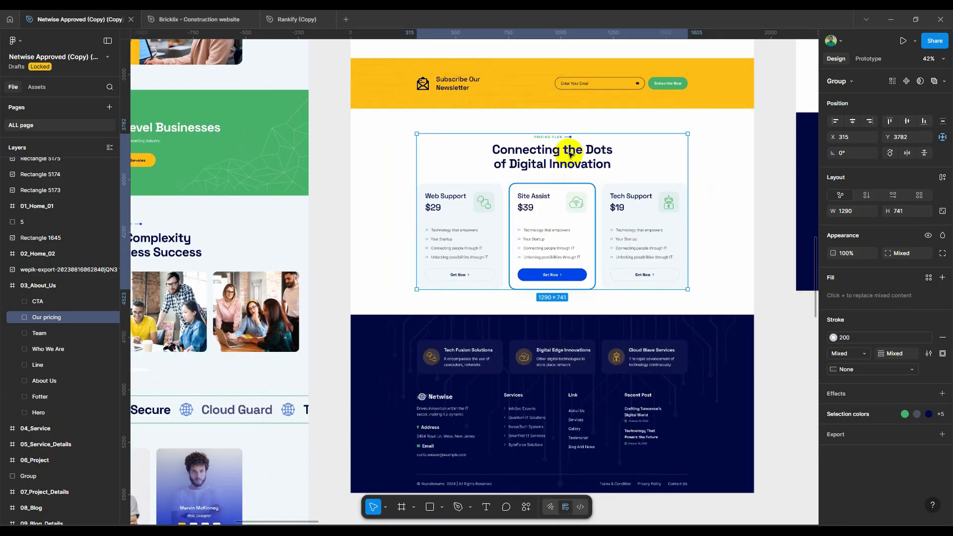
scroll(590, 150, "up", 2)
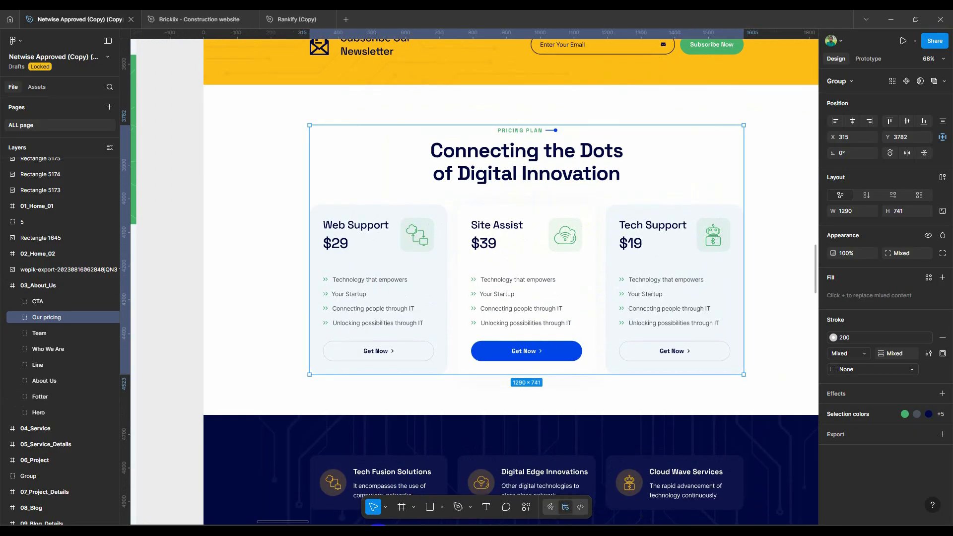
left_click(381, 530)
scroll(414, 277, "up", 3)
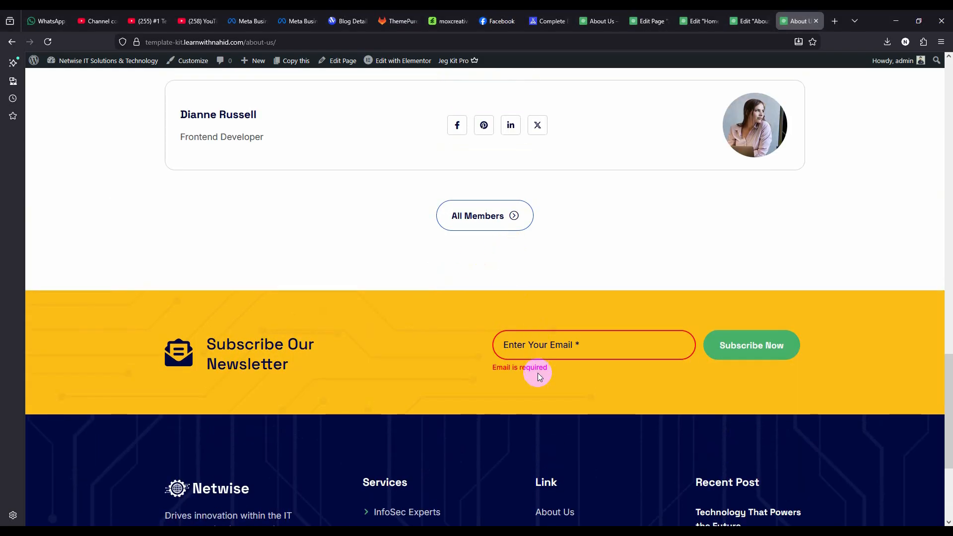
scroll(436, 333, "down", 4)
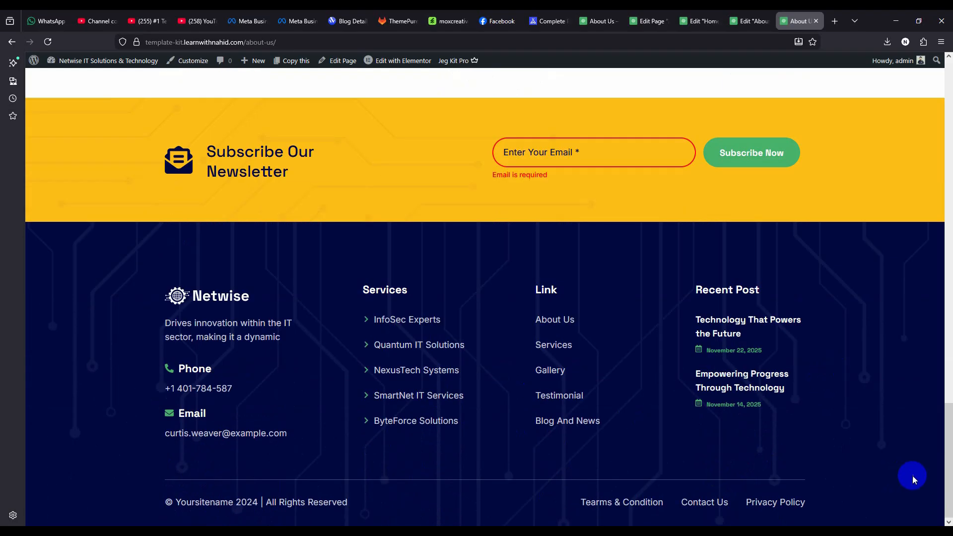
Step: Browse from the live About Us page to Home and back through the site navigation, reviewing the sections of both pages
left_click_drag(947, 482, 943, 79)
left_click(337, 109)
scroll(560, 290, "down", 10)
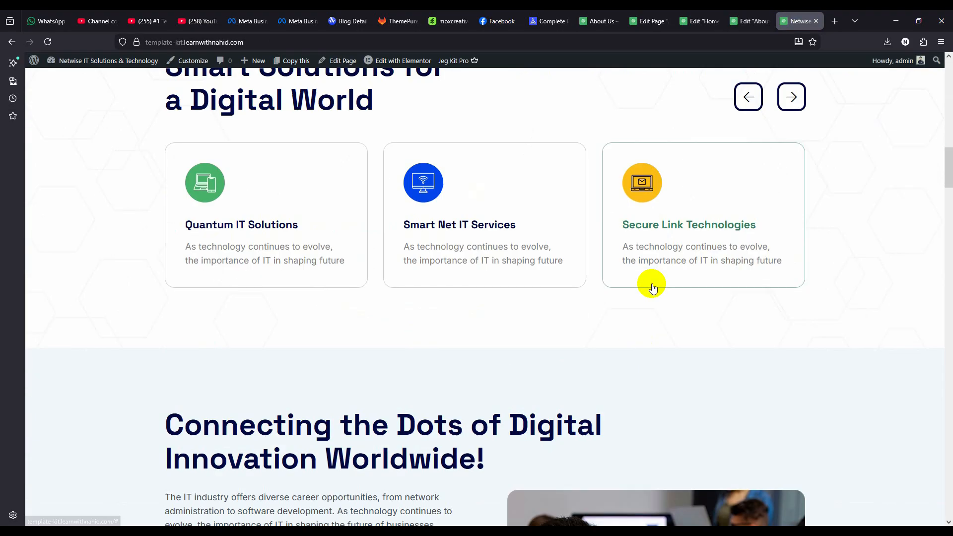
scroll(653, 288, "up", 10)
left_click(391, 103)
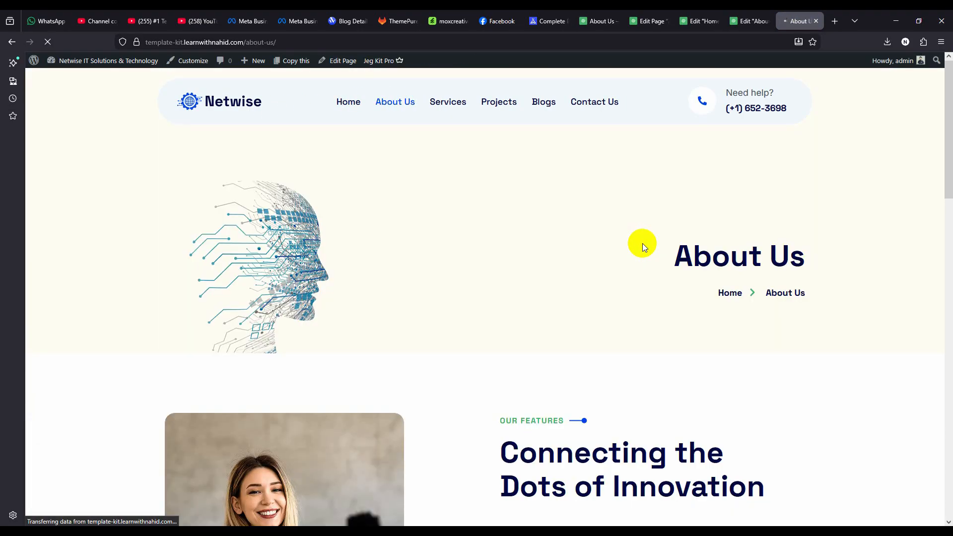
left_click_drag(939, 279, 564, 252)
left_click(564, 252)
scroll(465, 260, "down", 12)
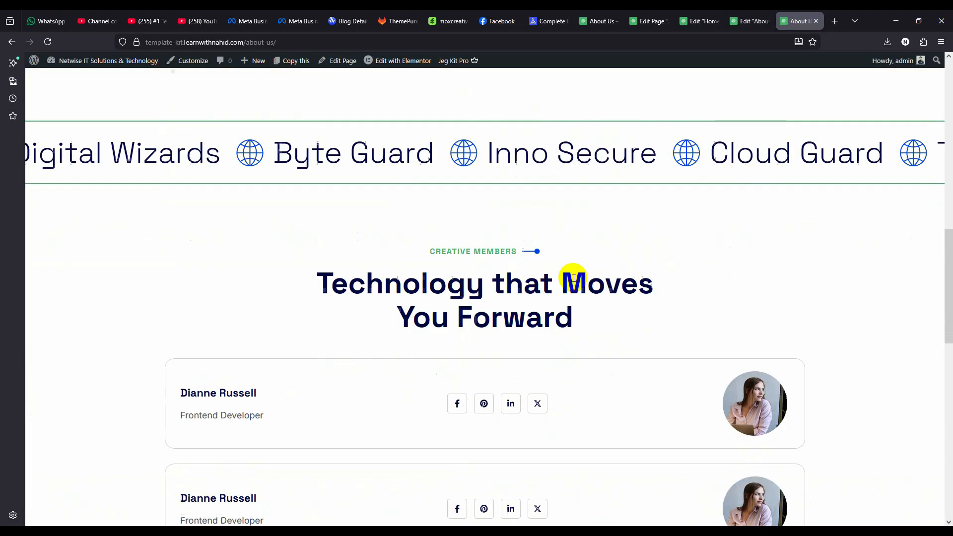
scroll(573, 278, "up", 10)
scroll(596, 278, "down", 4)
Step: Switch to Figma, bring the neighbouring page designs into view and select the 04_Service frame
left_click(358, 529)
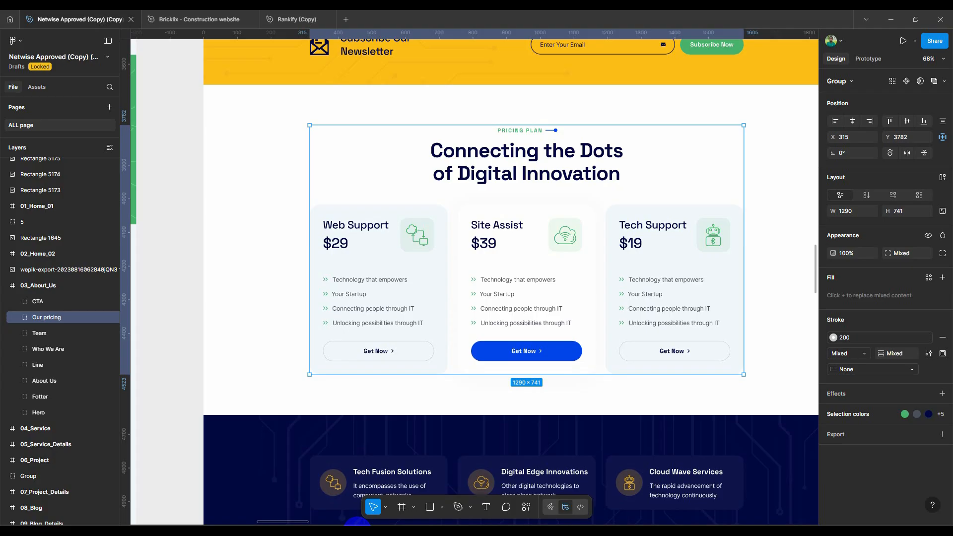
scroll(407, 313, "down", 4)
left_click(504, 419)
scroll(527, 87, "up", 1)
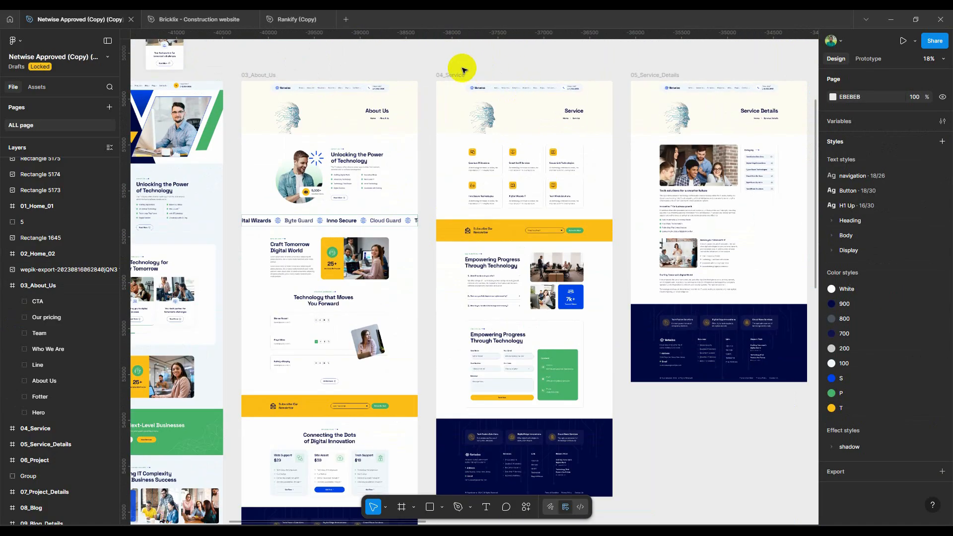
left_click(455, 70)
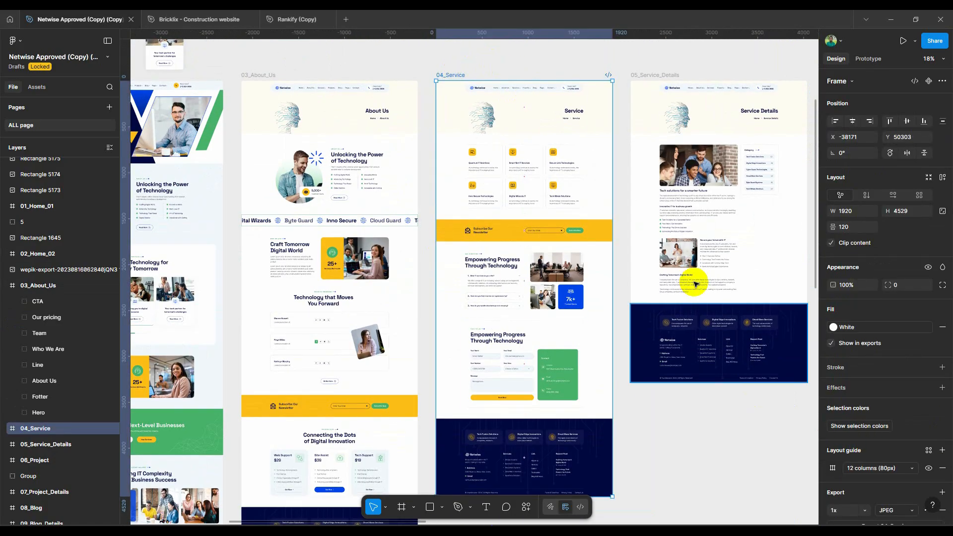